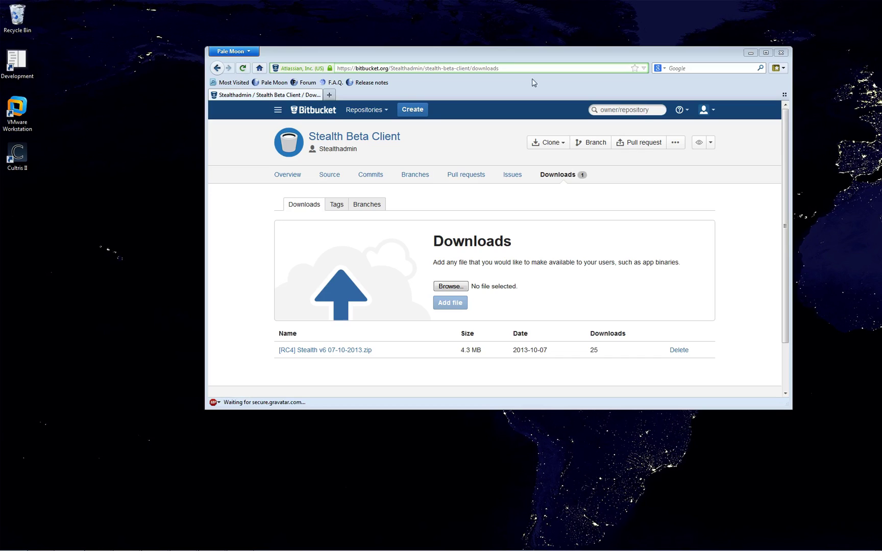
Download the Stealth v6 [RC4] archive and open it in WinRAR
{"action": "mouse_move", "coordinate": [512, 53]}
{"action": "left_mouse_down"}
{"action": "mouse_move", "coordinate": [533, 51]}
{"action": "mouse_move", "coordinate": [521, 61]}
{"action": "left_mouse_up"}
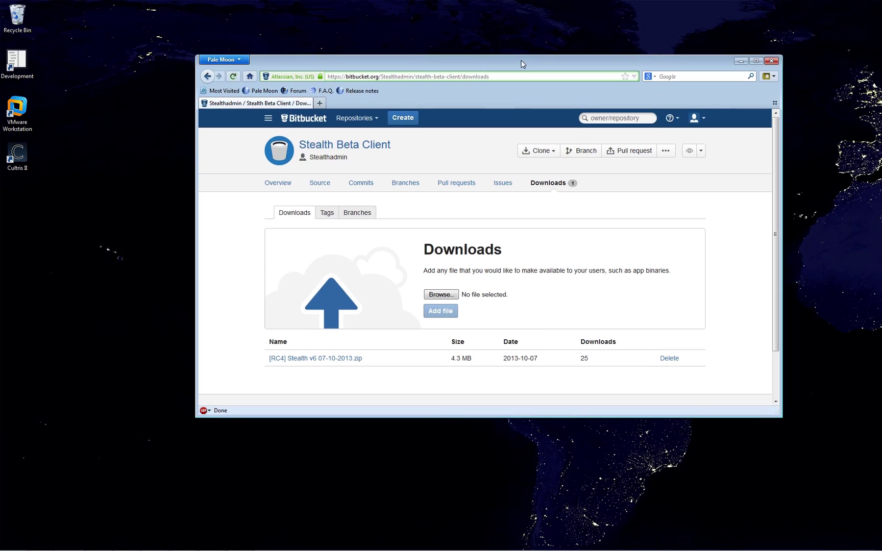
{"action": "left_click", "coordinate": [324, 362]}
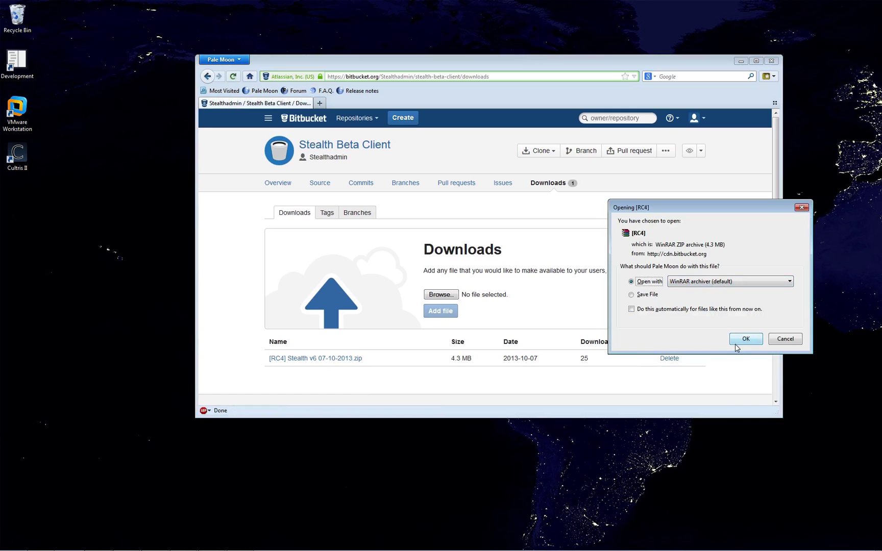
{"action": "left_click", "coordinate": [737, 341]}
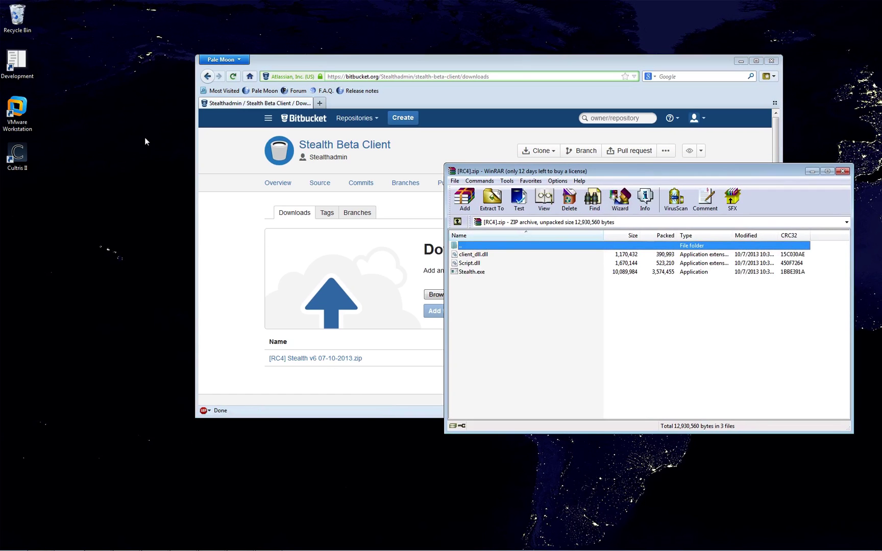
Create a desktop folder named Stealth Tutorial and drag the three archive files into it
{"action": "right_click", "coordinate": [113, 133]}
{"action": "mouse_move", "coordinate": [191, 233]}
{"action": "left_click", "coordinate": [249, 230]}
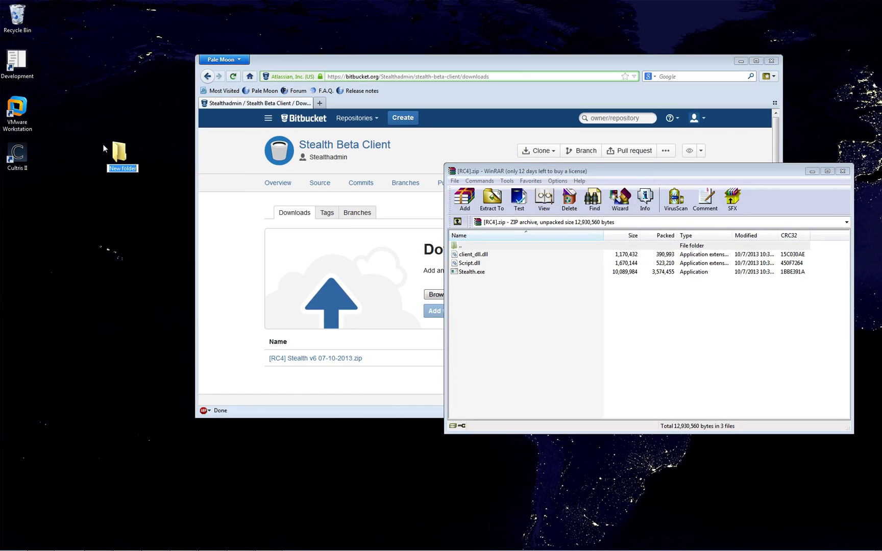
{"action": "type", "text": "Stealth Tutorial"}
{"action": "key", "text": "Return"}
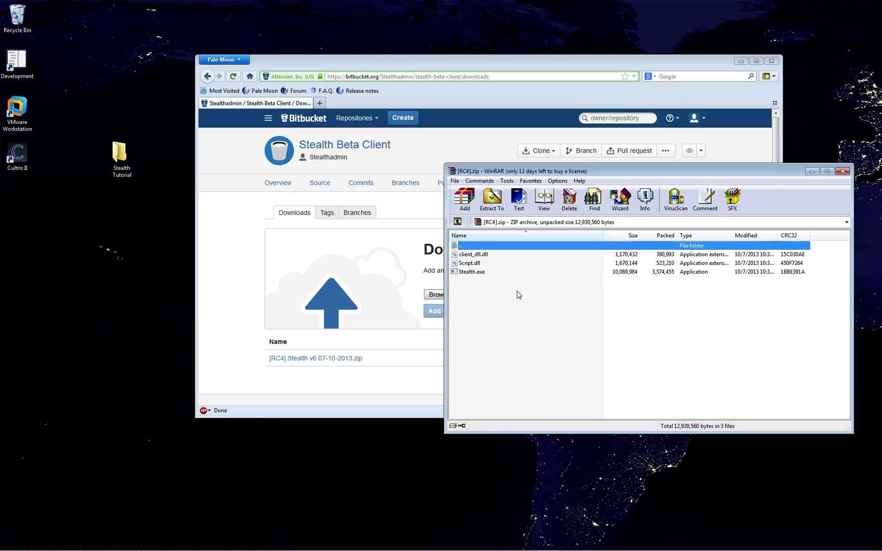
{"action": "left_click_drag", "start_coordinate": [517, 295], "coordinate": [123, 159]}
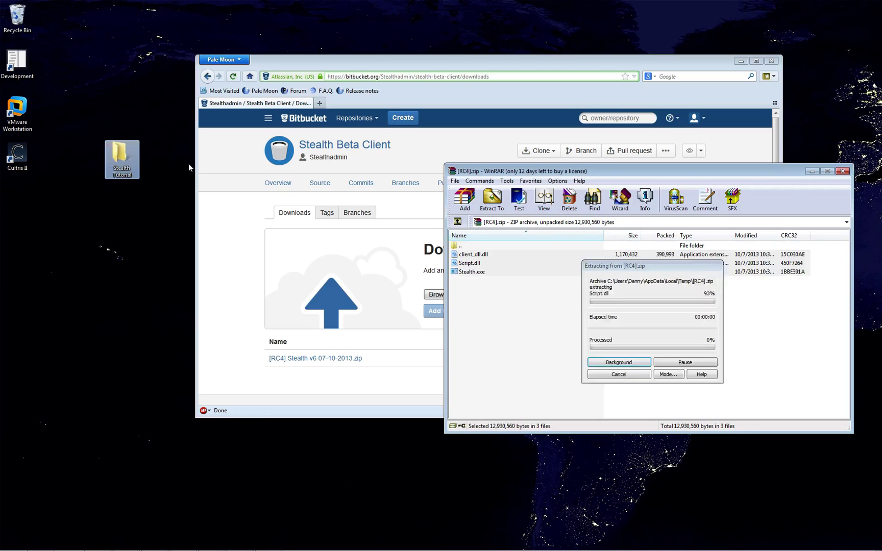
Open the Stealth Tutorial folder in Explorer and move its window down and right
{"action": "double_click", "coordinate": [452, 173]}
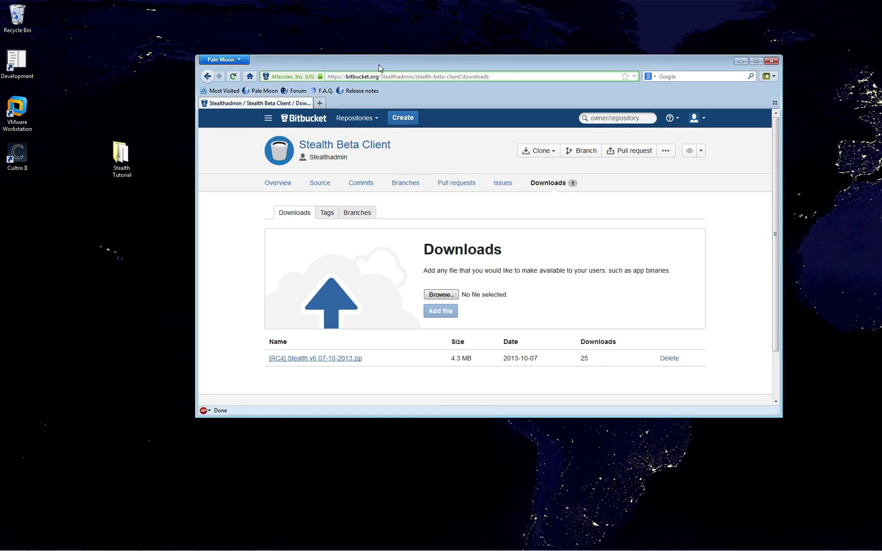
{"action": "left_click_drag", "start_coordinate": [379, 64], "coordinate": [391, 60]}
{"action": "double_click", "coordinate": [121, 158]}
{"action": "left_click_drag", "start_coordinate": [317, 147], "coordinate": [528, 184]}
Inspect the details of the Stealth, Script.dll and client_dll.dll files
{"action": "left_click_drag", "start_coordinate": [465, 301], "coordinate": [393, 200]}
{"action": "left_click_drag", "start_coordinate": [485, 228], "coordinate": [606, 333]}
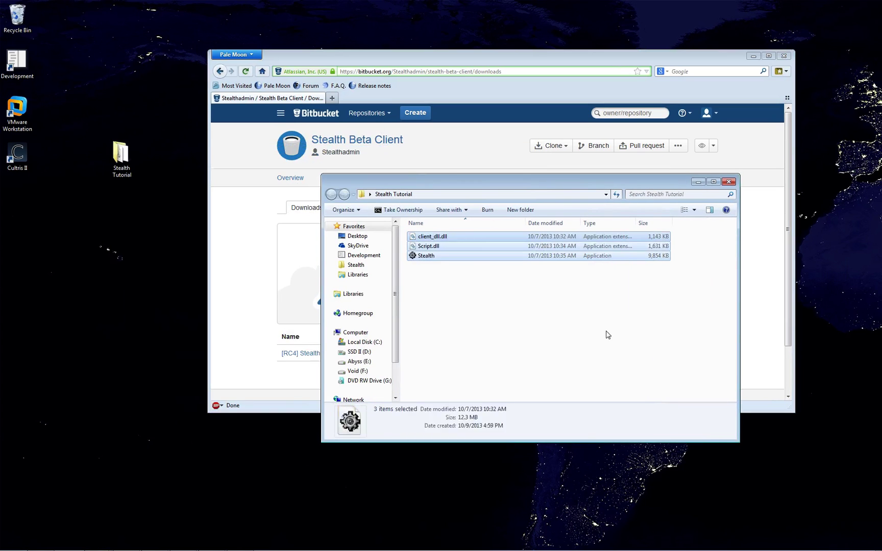
{"action": "left_click", "coordinate": [570, 291]}
{"action": "key", "text": "End"}
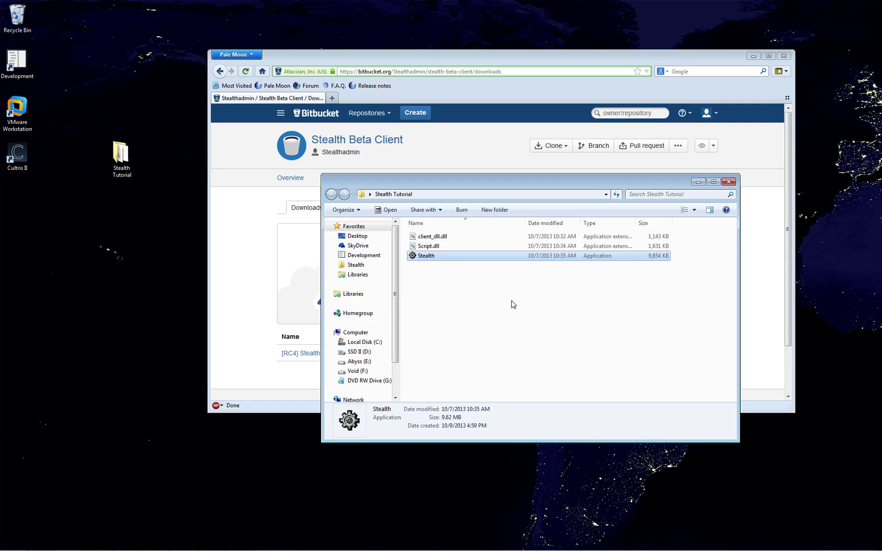
{"action": "left_click", "coordinate": [449, 247]}
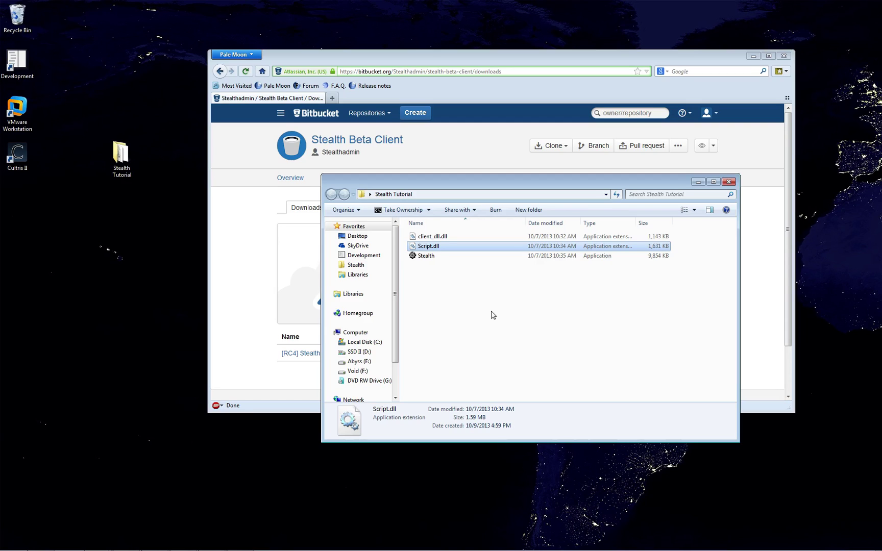
{"action": "left_click", "coordinate": [449, 236]}
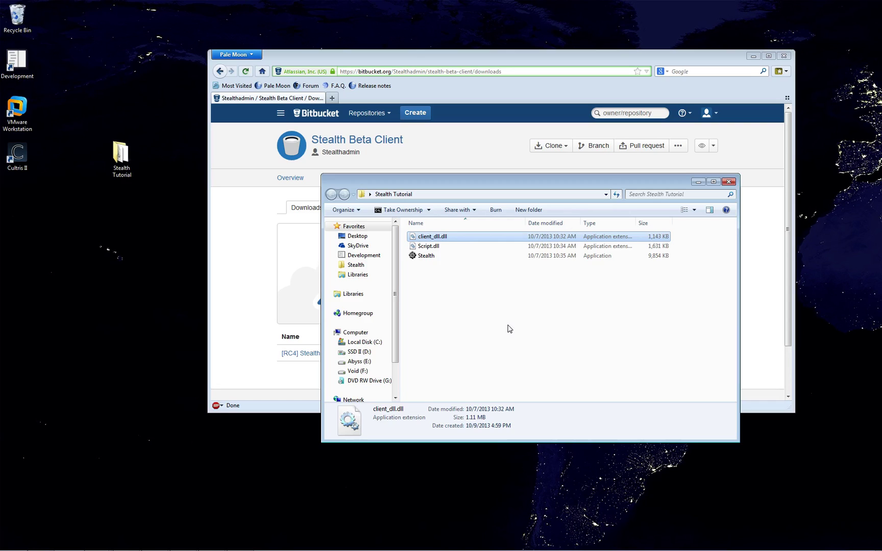
Launch Stealth.exe, then centre and enlarge the Stealth client window
{"action": "double_click", "coordinate": [429, 257]}
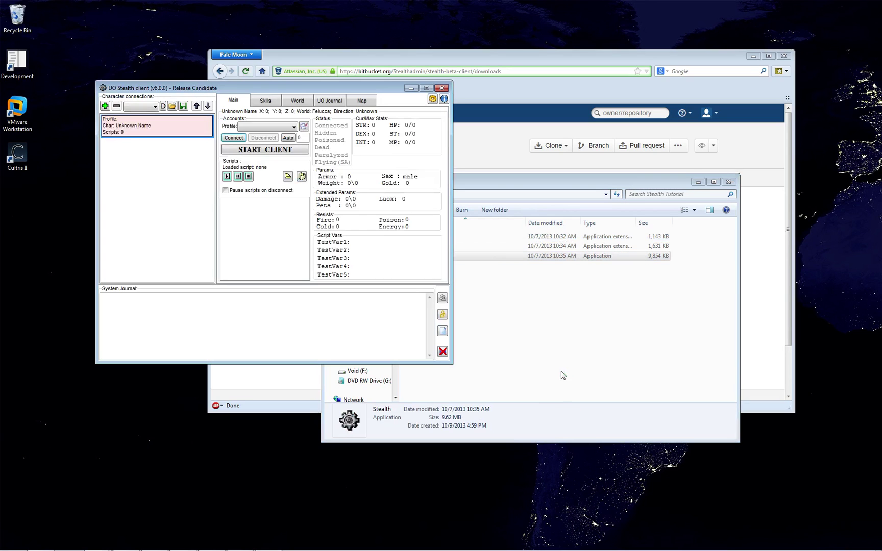
{"action": "left_click_drag", "start_coordinate": [366, 88], "coordinate": [574, 128]}
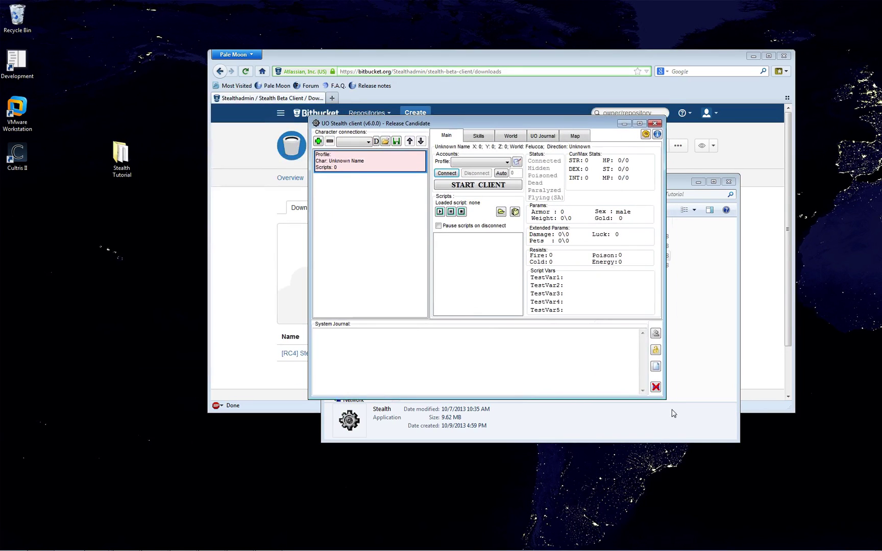
{"action": "left_click_drag", "start_coordinate": [664, 398], "coordinate": [786, 452]}
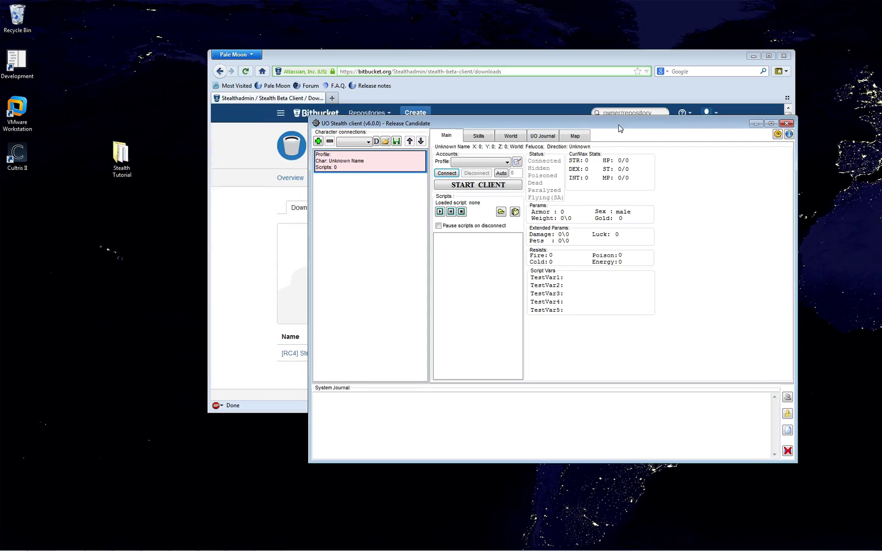
{"action": "left_click_drag", "start_coordinate": [618, 125], "coordinate": [573, 120]}
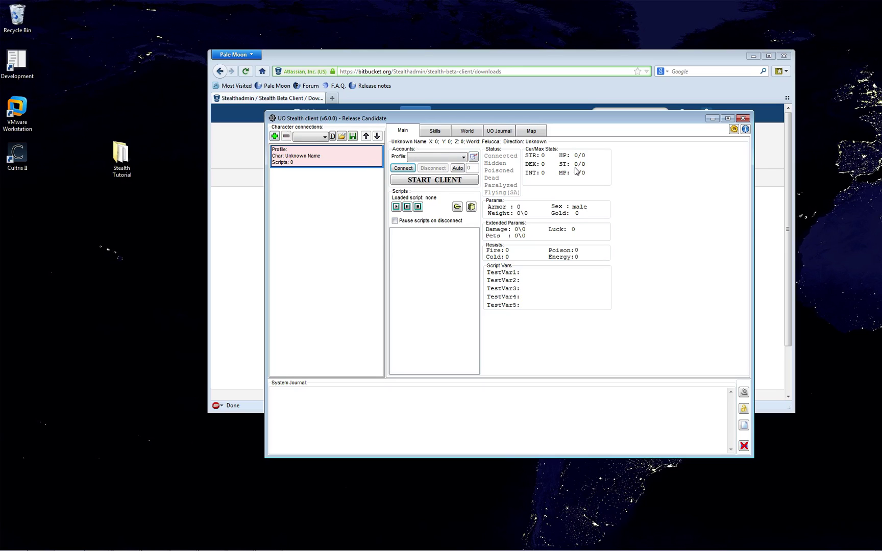
{"action": "left_click", "coordinate": [274, 137]}
{"action": "left_click", "coordinate": [274, 137]}
{"action": "left_click", "coordinate": [274, 136]}
{"action": "left_click", "coordinate": [274, 136]}
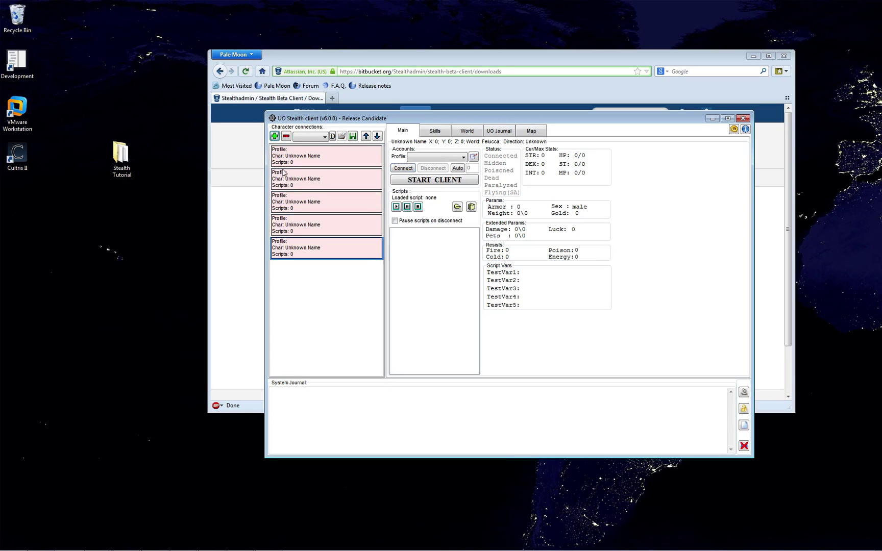
{"action": "left_click", "coordinate": [302, 158]}
{"action": "left_click", "coordinate": [304, 178]}
{"action": "left_click", "coordinate": [321, 210]}
{"action": "left_click", "coordinate": [322, 219]}
{"action": "left_click", "coordinate": [322, 245]}
{"action": "left_click", "coordinate": [311, 137]}
{"action": "left_click", "coordinate": [355, 171]}
{"action": "left_click", "coordinate": [316, 164]}
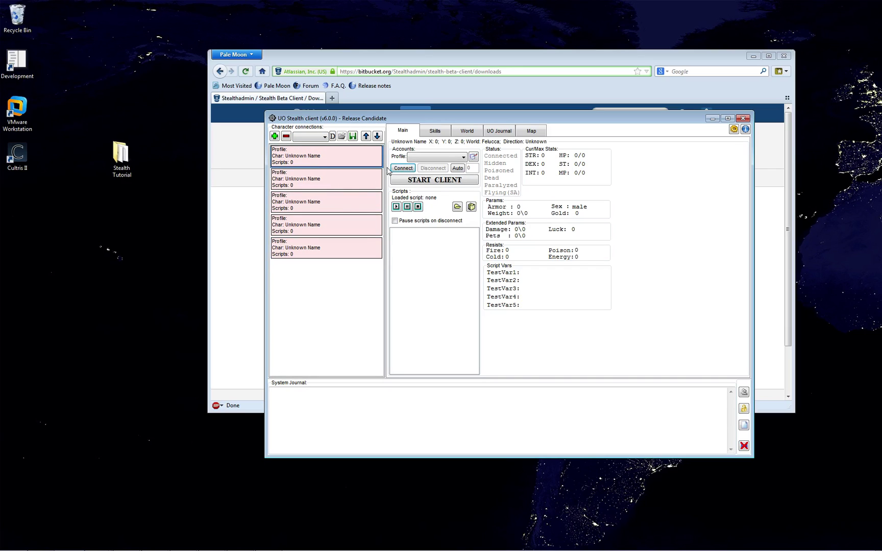
{"action": "left_click", "coordinate": [361, 185]}
{"action": "left_click", "coordinate": [361, 208]}
{"action": "left_click", "coordinate": [358, 226]}
{"action": "left_click", "coordinate": [352, 250]}
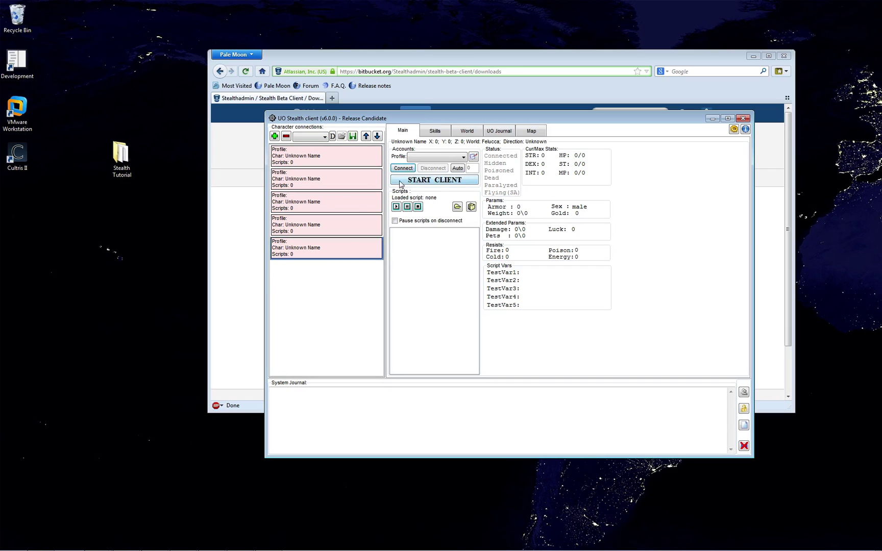
{"action": "left_click", "coordinate": [333, 224]}
{"action": "left_click", "coordinate": [335, 206]}
{"action": "left_click", "coordinate": [342, 185]}
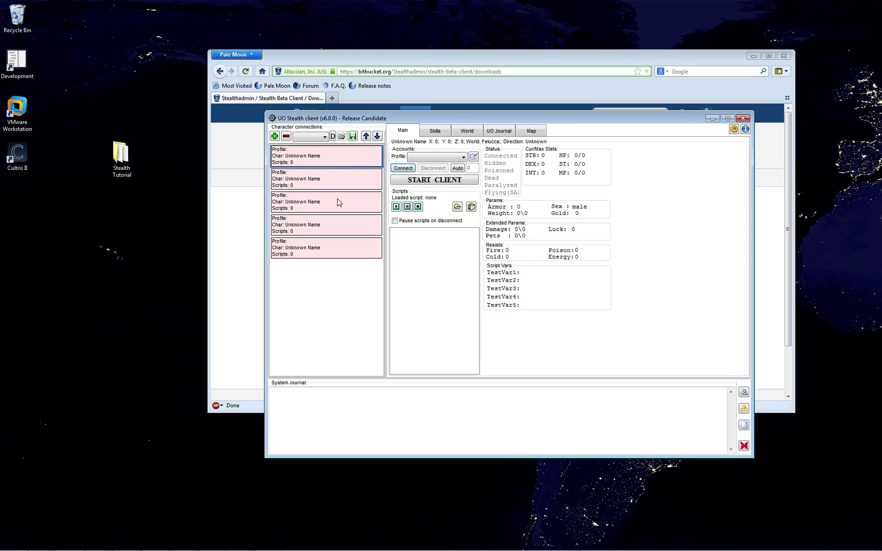
{"action": "left_click", "coordinate": [346, 250]}
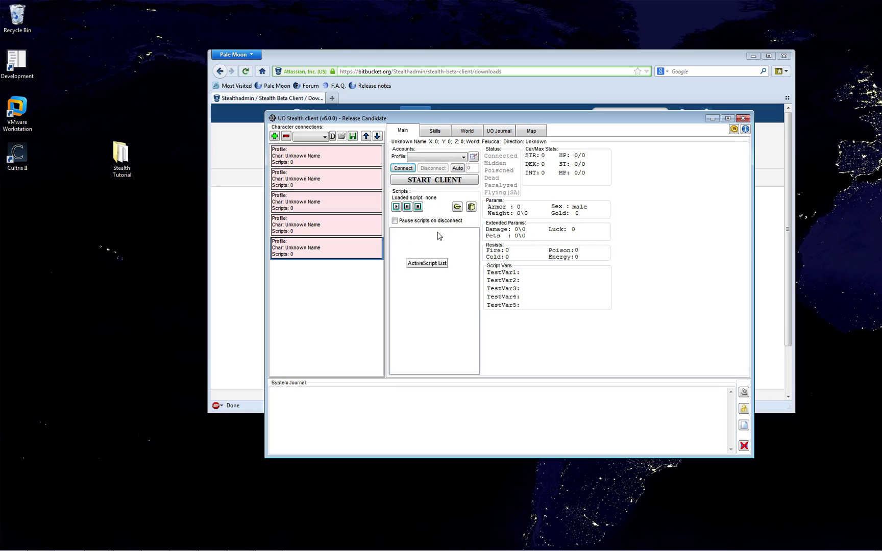
{"action": "left_click", "coordinate": [338, 221]}
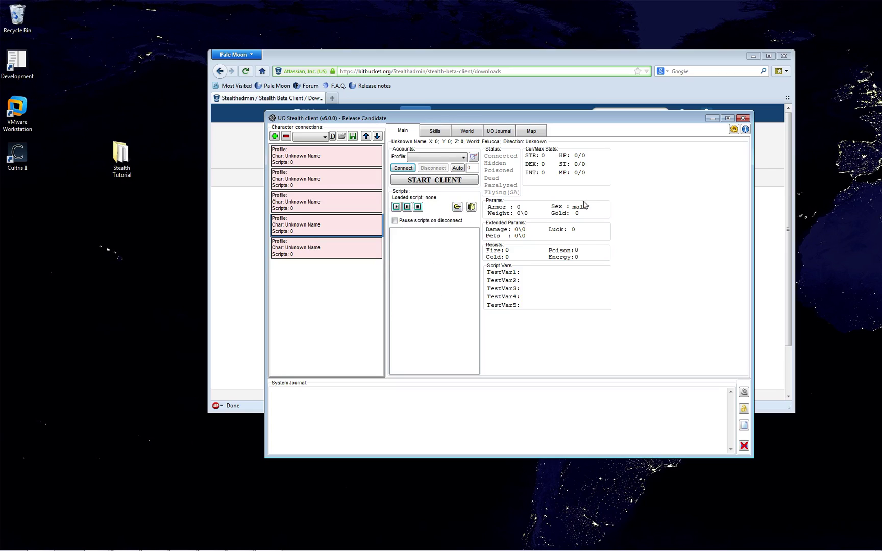
{"action": "left_click", "coordinate": [367, 256]}
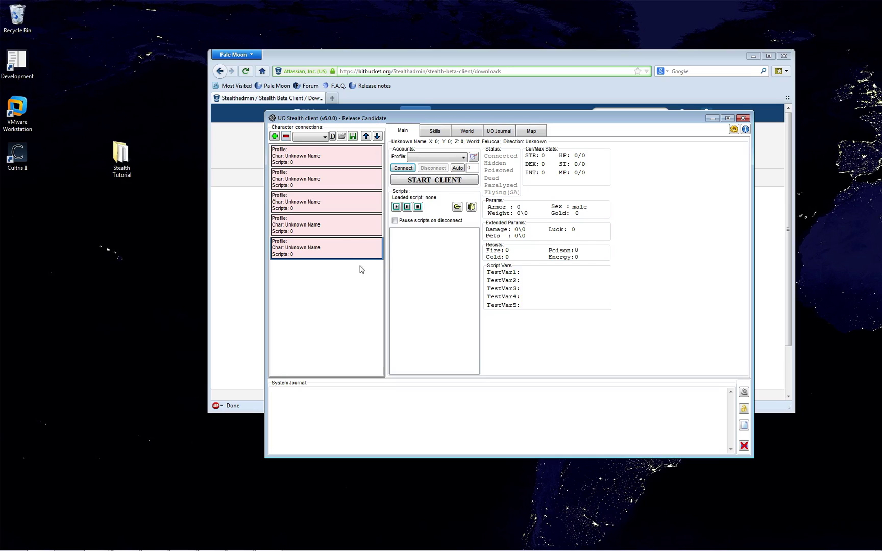
{"action": "left_click", "coordinate": [345, 223]}
{"action": "left_click", "coordinate": [349, 245]}
{"action": "left_click", "coordinate": [339, 230]}
{"action": "left_click", "coordinate": [345, 203]}
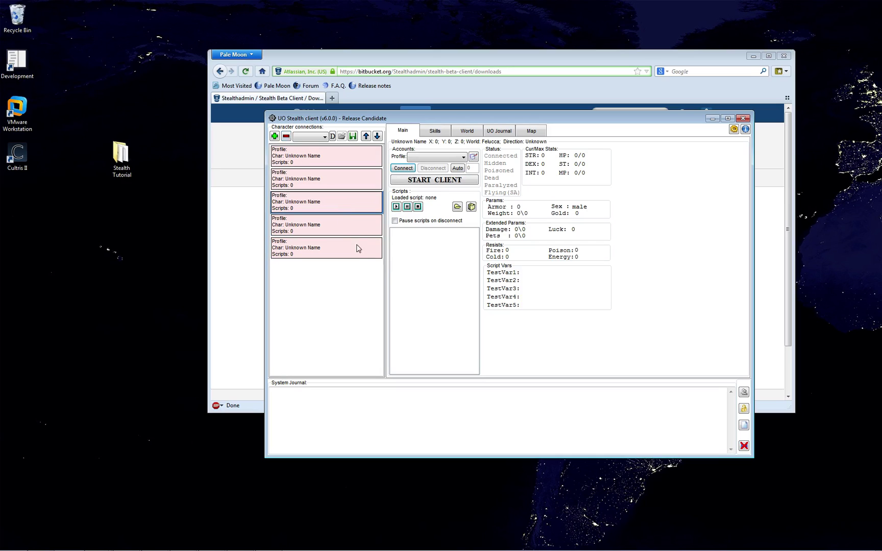
{"action": "left_click", "coordinate": [357, 250]}
{"action": "left_click", "coordinate": [346, 228]}
{"action": "left_click", "coordinate": [347, 208]}
{"action": "left_click", "coordinate": [347, 251]}
{"action": "left_click", "coordinate": [347, 225]}
{"action": "left_click", "coordinate": [343, 206]}
{"action": "left_click", "coordinate": [345, 244]}
{"action": "left_click", "coordinate": [286, 138]}
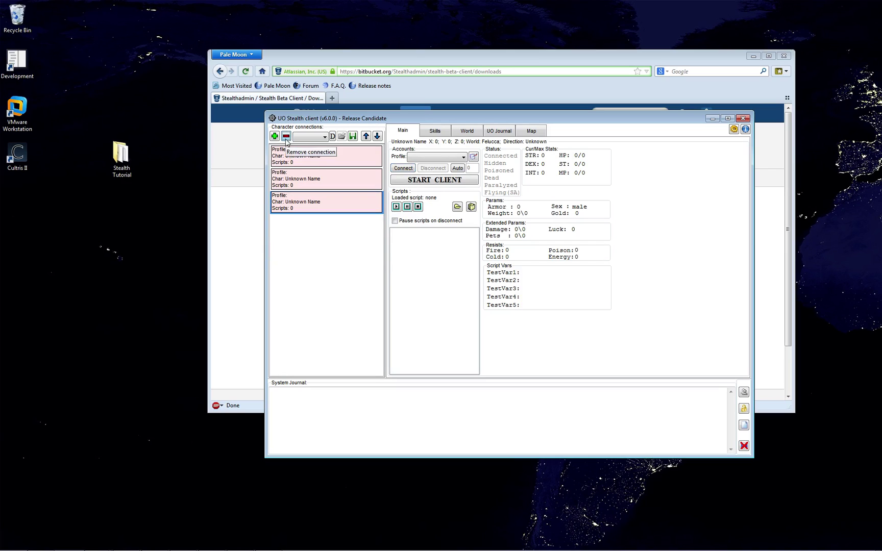
{"action": "left_click", "coordinate": [286, 137]}
{"action": "left_click", "coordinate": [286, 138]}
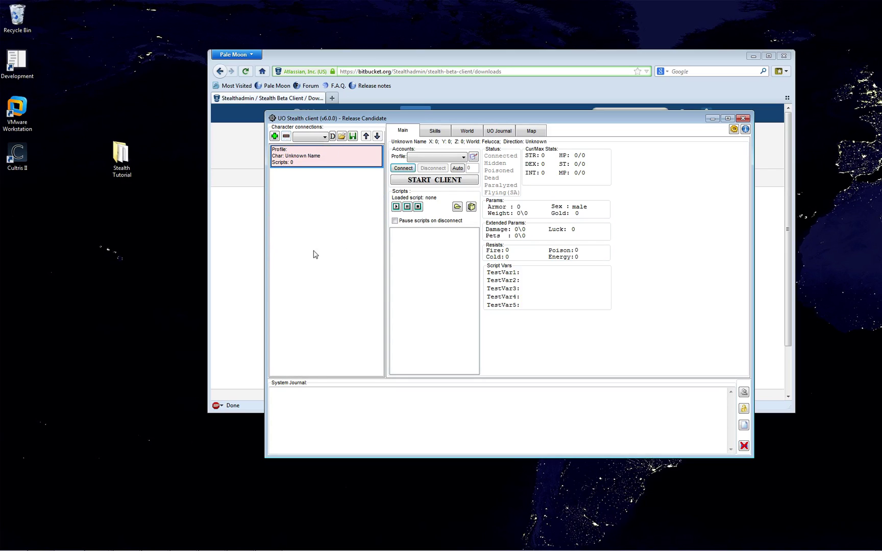
{"action": "left_click_drag", "start_coordinate": [375, 121], "coordinate": [422, 125]}
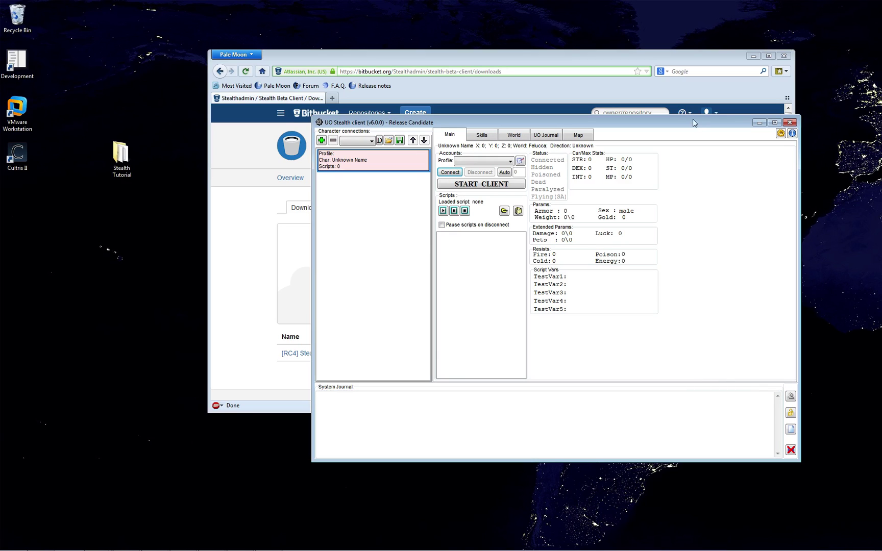
Open the Stealth client settings and position the dialog near the window centre
{"action": "left_click_drag", "start_coordinate": [692, 119], "coordinate": [694, 123]}
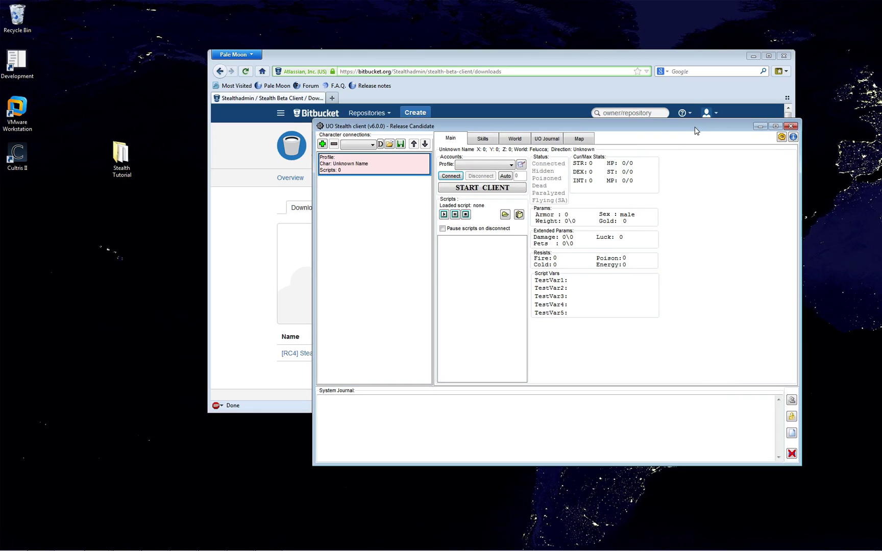
{"action": "left_click", "coordinate": [781, 137]}
{"action": "left_click_drag", "start_coordinate": [312, 108], "coordinate": [607, 161]}
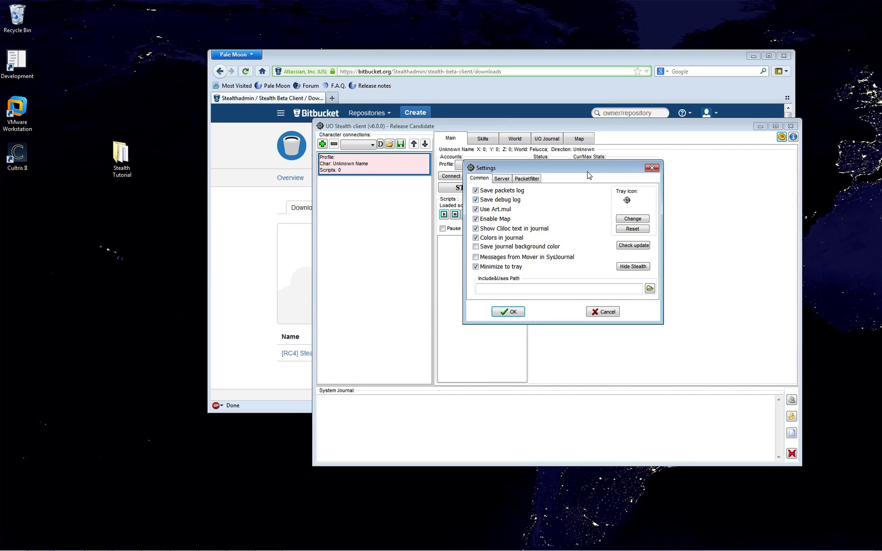
{"action": "left_click", "coordinate": [290, 309]}
{"action": "left_click_drag", "start_coordinate": [279, 353], "coordinate": [299, 353]}
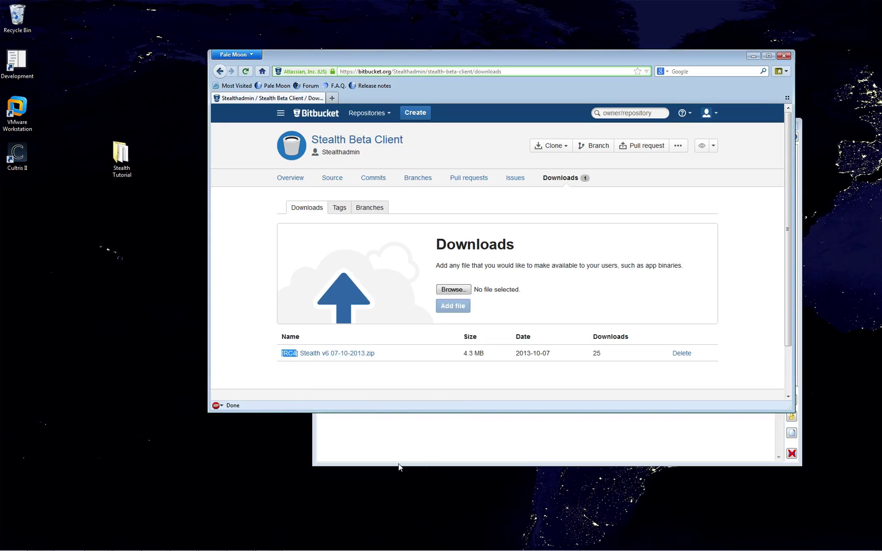
{"action": "left_click", "coordinate": [421, 448]}
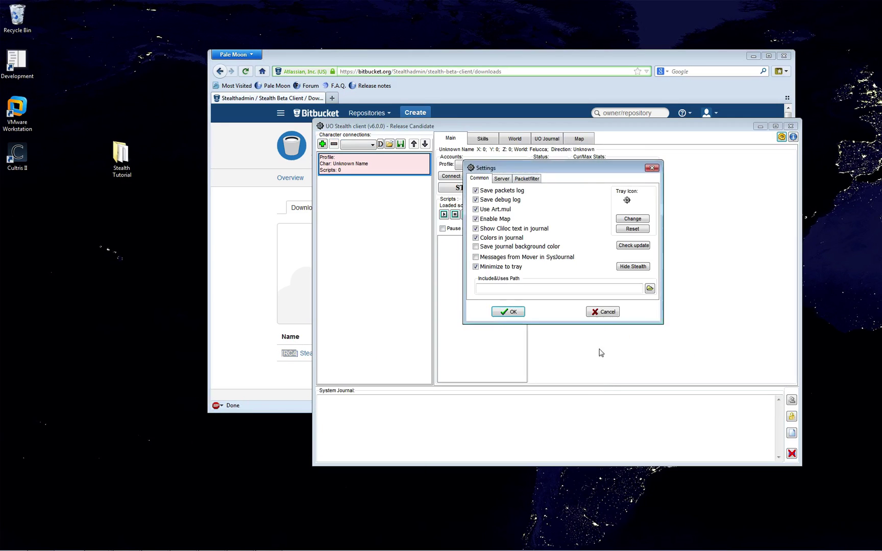
{"action": "mouse_move", "coordinate": [571, 179]}
{"action": "left_mouse_down"}
{"action": "mouse_move", "coordinate": [559, 190]}
{"action": "mouse_move", "coordinate": [570, 188]}
{"action": "left_mouse_up"}
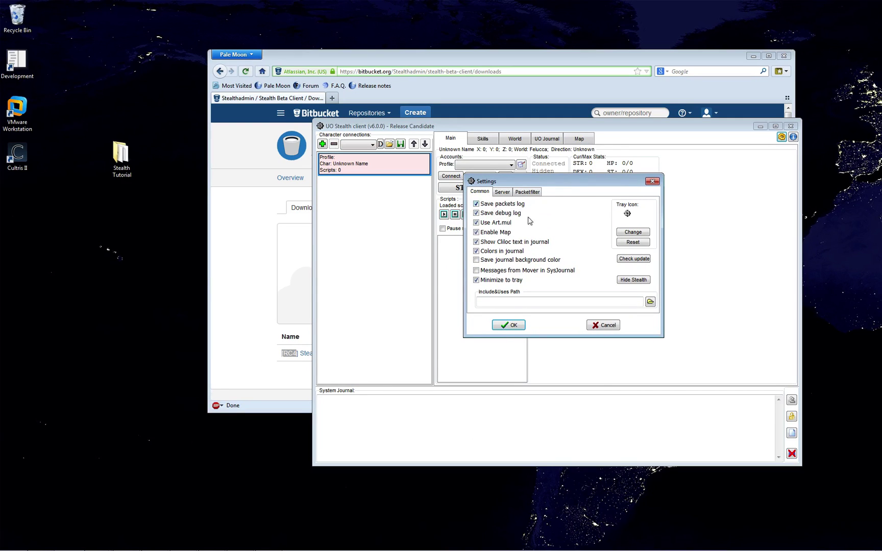
Turn off Save packets log and Save debug log, then view the Server page
{"action": "left_click", "coordinate": [498, 214]}
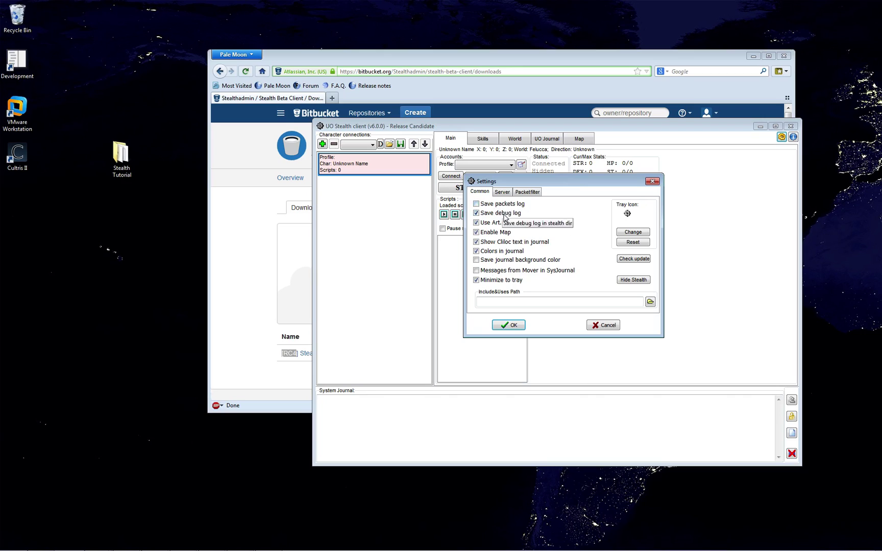
{"action": "left_click", "coordinate": [504, 205]}
{"action": "left_click_drag", "start_coordinate": [581, 183], "coordinate": [590, 195]}
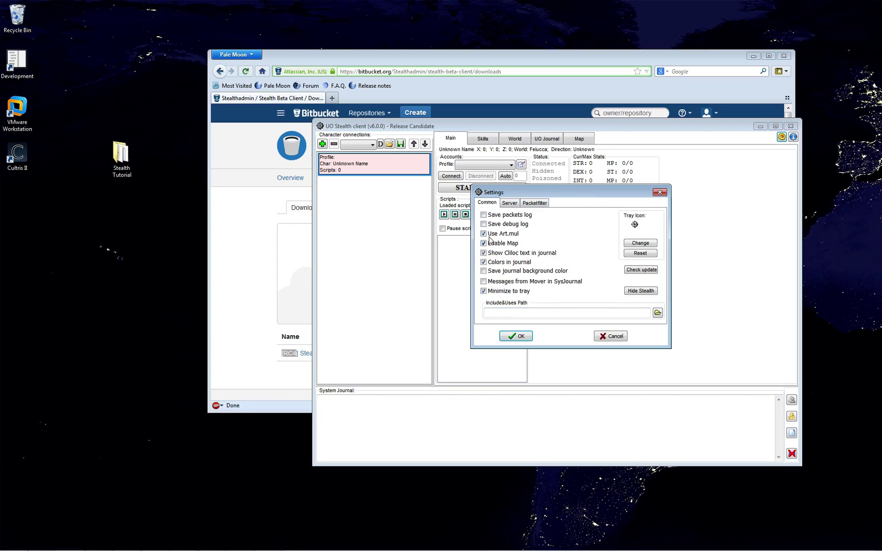
{"action": "left_click", "coordinate": [513, 204]}
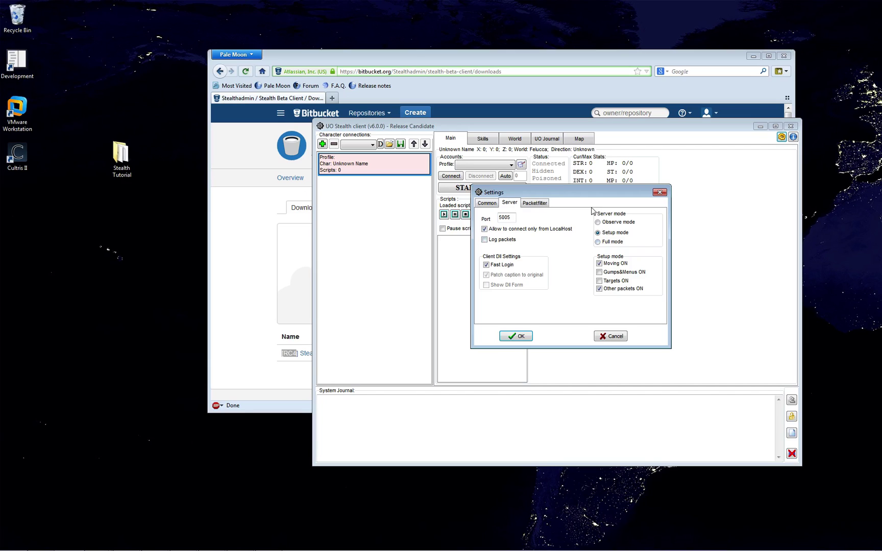
Select Full server mode, return to the Common page and confirm the settings with OK
{"action": "left_click", "coordinate": [598, 242]}
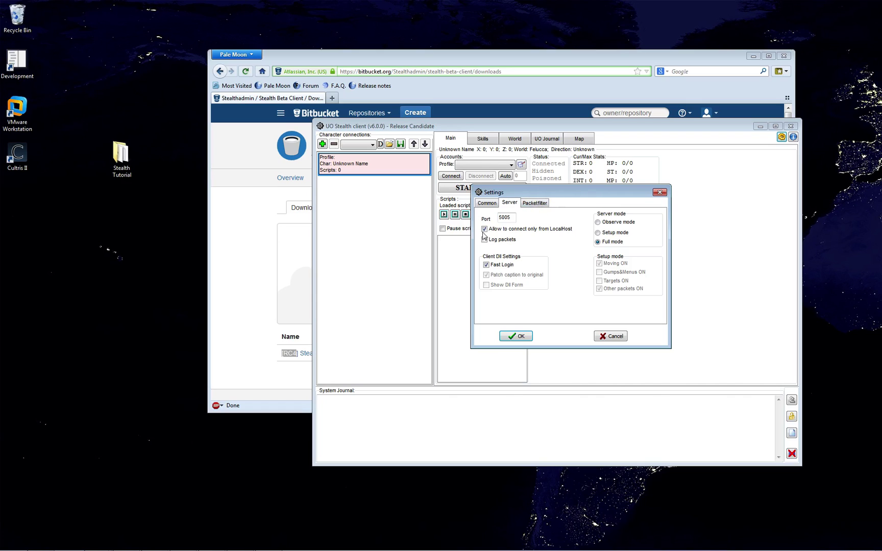
{"action": "left_click", "coordinate": [485, 202]}
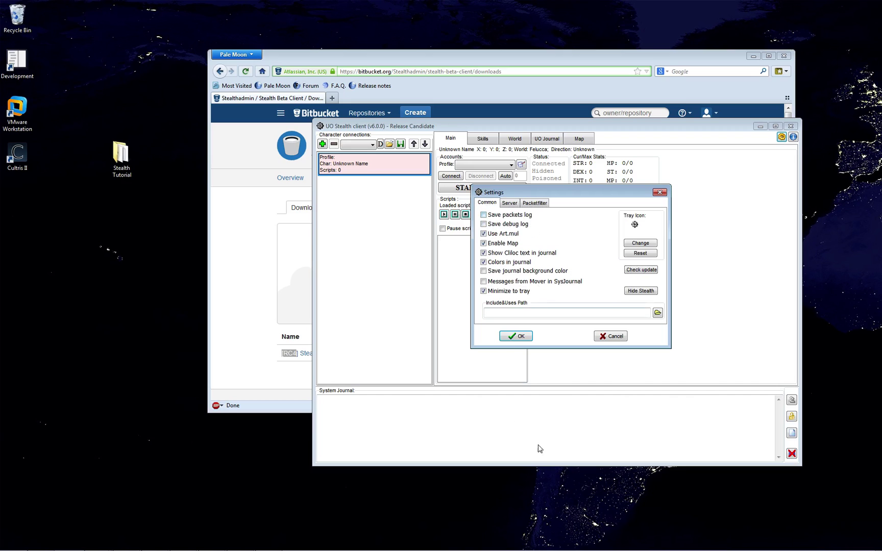
{"action": "left_click", "coordinate": [515, 337]}
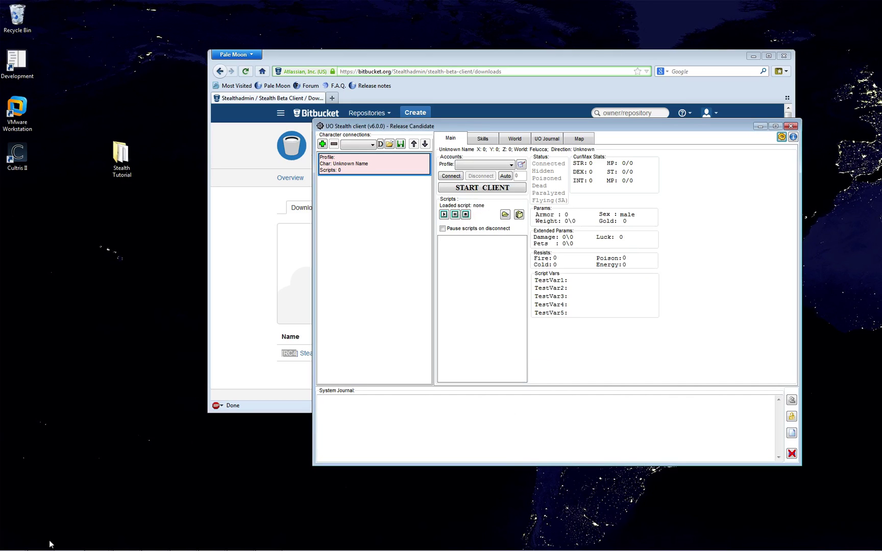
Open the Stealth Tutorial folder and select the new 1 KB Stealth configuration file
{"action": "double_click", "coordinate": [121, 157]}
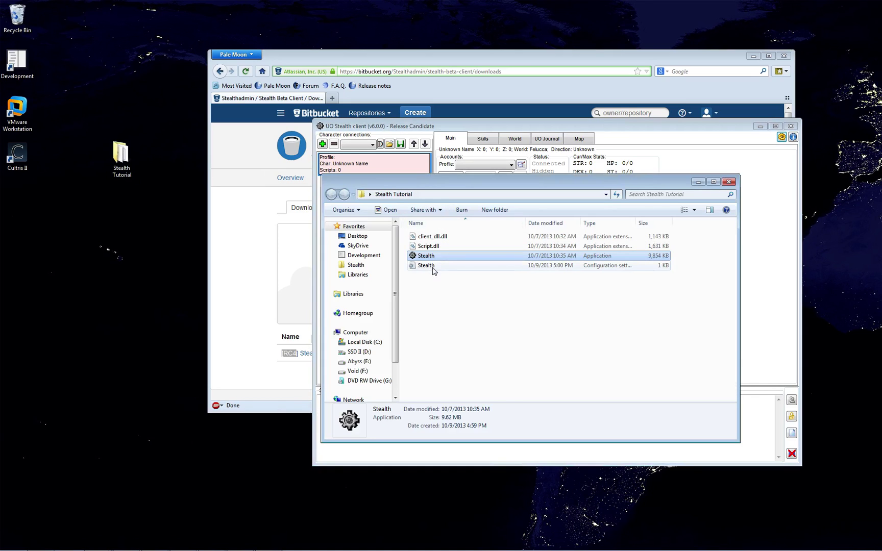
{"action": "left_click", "coordinate": [433, 267]}
{"action": "left_click_drag", "start_coordinate": [702, 278], "coordinate": [388, 265]}
{"action": "left_click_drag", "start_coordinate": [510, 372], "coordinate": [386, 277]}
{"action": "left_click_drag", "start_coordinate": [601, 369], "coordinate": [334, 274]}
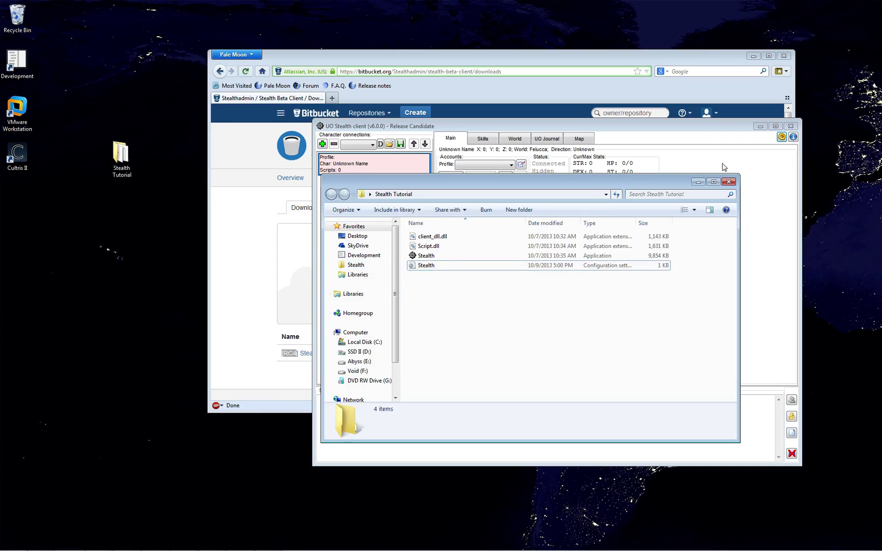
Open Profiles setup and enter the name Main Account plus the account login and password
{"action": "left_click", "coordinate": [697, 182]}
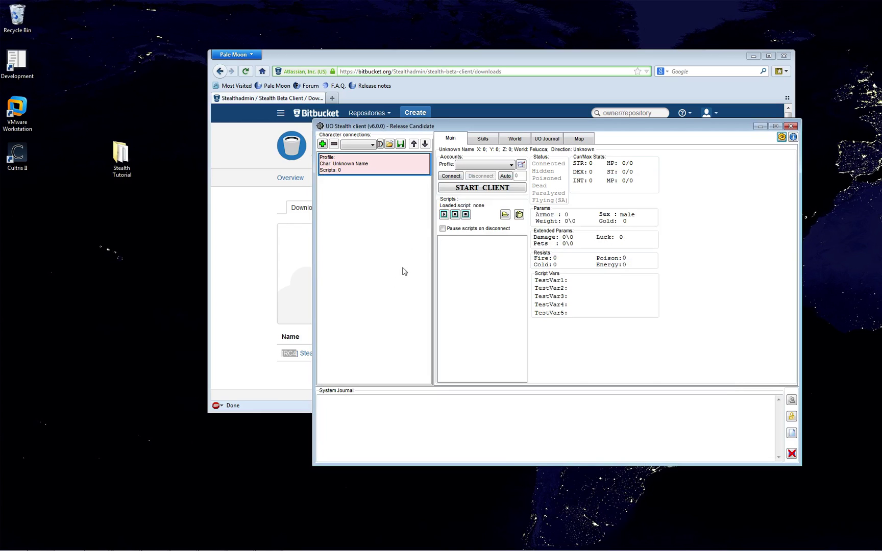
{"action": "left_click", "coordinate": [521, 164]}
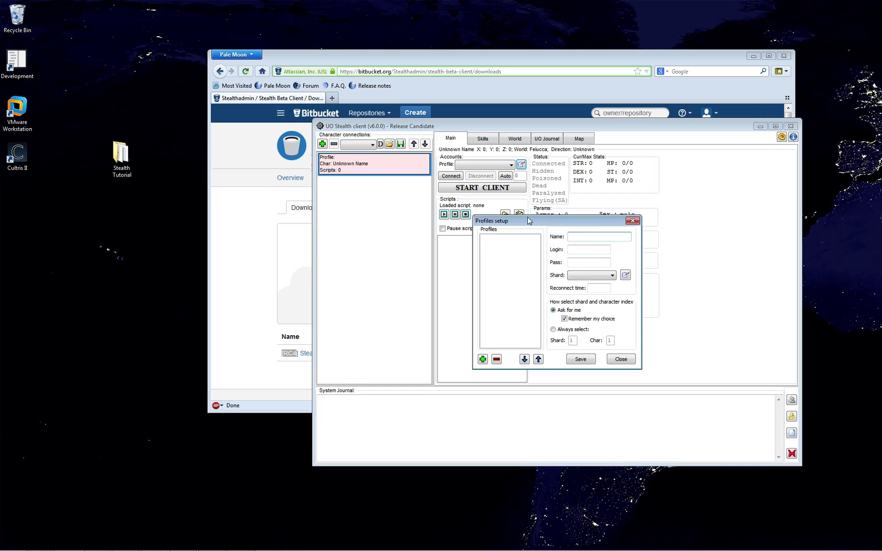
{"action": "left_click_drag", "start_coordinate": [528, 221], "coordinate": [529, 199]}
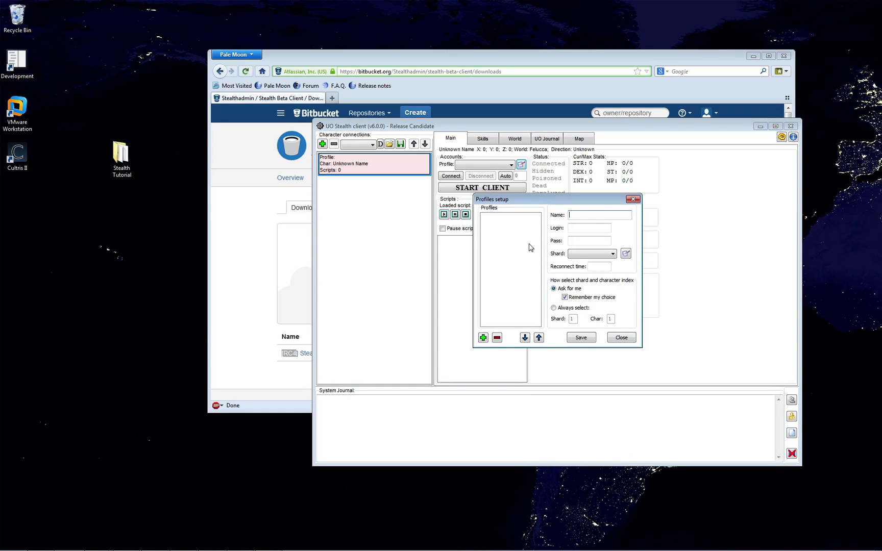
{"action": "type", "text": "Main Account"}
{"action": "key", "text": "Tab"}
{"action": "type", "text": "ste"}
{"action": "type", "text": "s"}
{"action": "type", "text": "•••••••••••"}
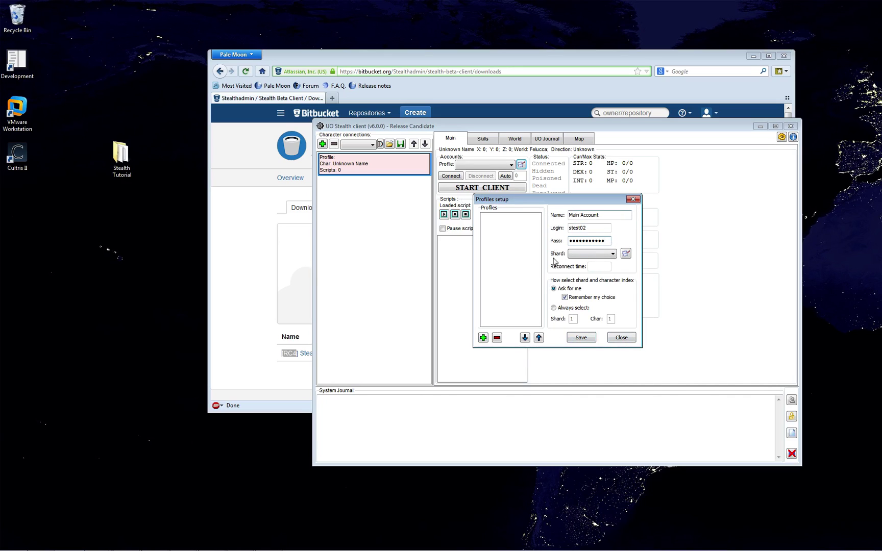
Add Main Account with reconnect time 120, Ask for me selected, Remember my choice off, and save
{"action": "left_click", "coordinate": [482, 337]}
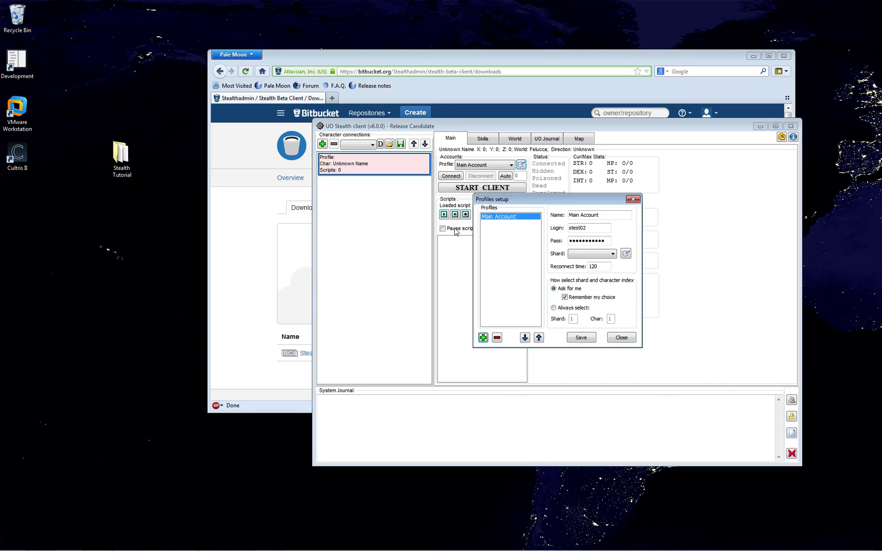
{"action": "left_click", "coordinate": [566, 297]}
{"action": "left_click", "coordinate": [568, 309]}
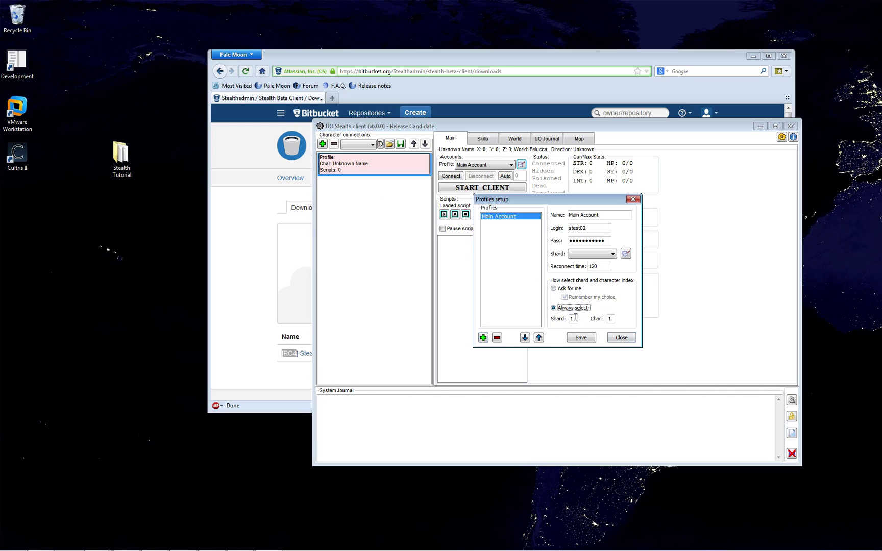
{"action": "double_click", "coordinate": [573, 318]}
{"action": "left_click", "coordinate": [561, 289]}
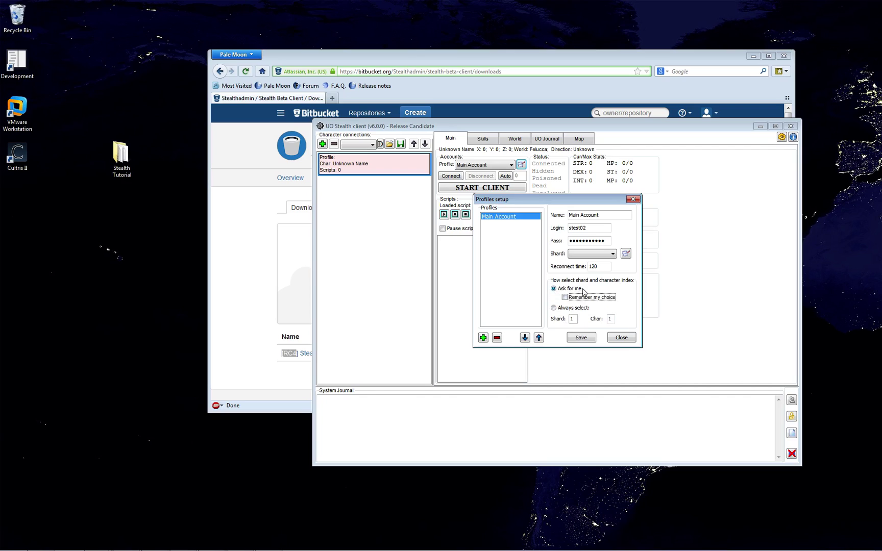
{"action": "left_click", "coordinate": [564, 299]}
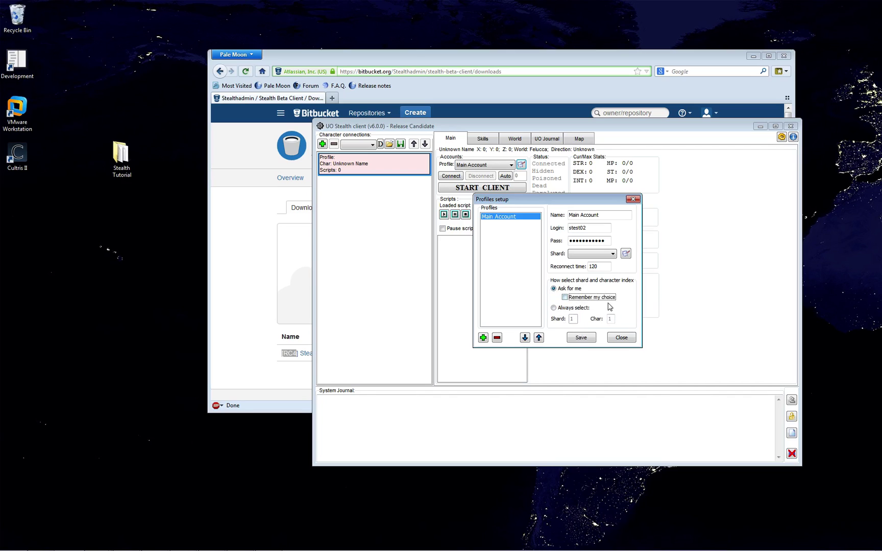
{"action": "left_click", "coordinate": [581, 341]}
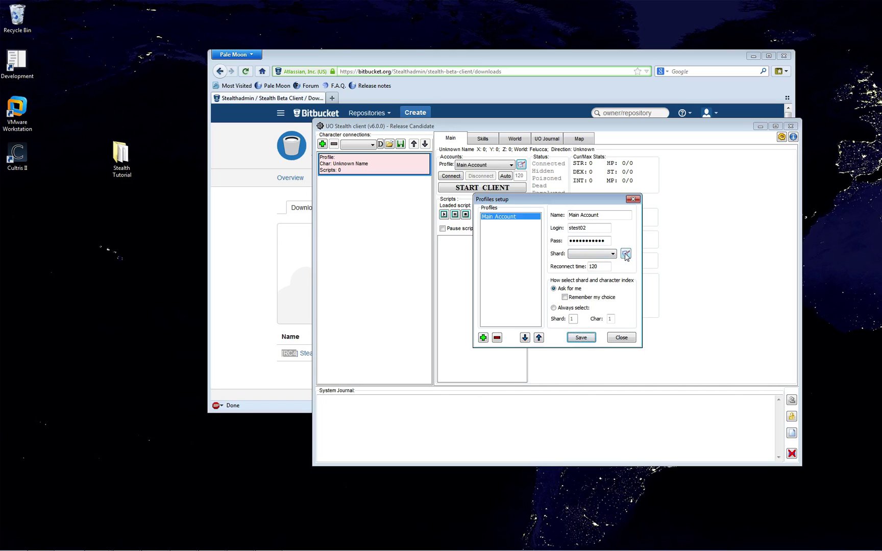
Open Shards setup and enter name OSI, address login.ultimaonline.com and port 7776
{"action": "left_click", "coordinate": [626, 254]}
{"action": "left_click_drag", "start_coordinate": [565, 182], "coordinate": [500, 181]}
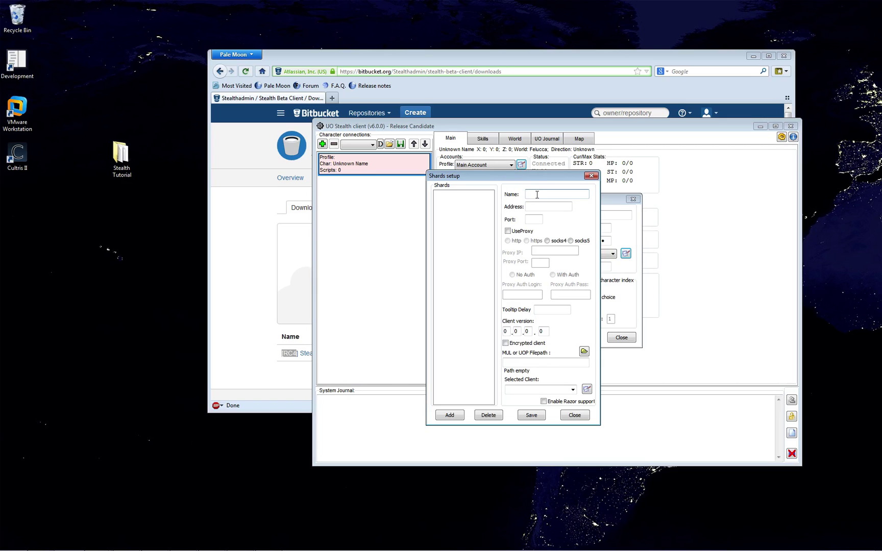
{"action": "type", "text": "OSI"}
{"action": "key", "text": "Tab"}
{"action": "type", "text": "login.ultimaonline.com"}
{"action": "key", "text": "Tab"}
{"action": "type", "text": "7776"}
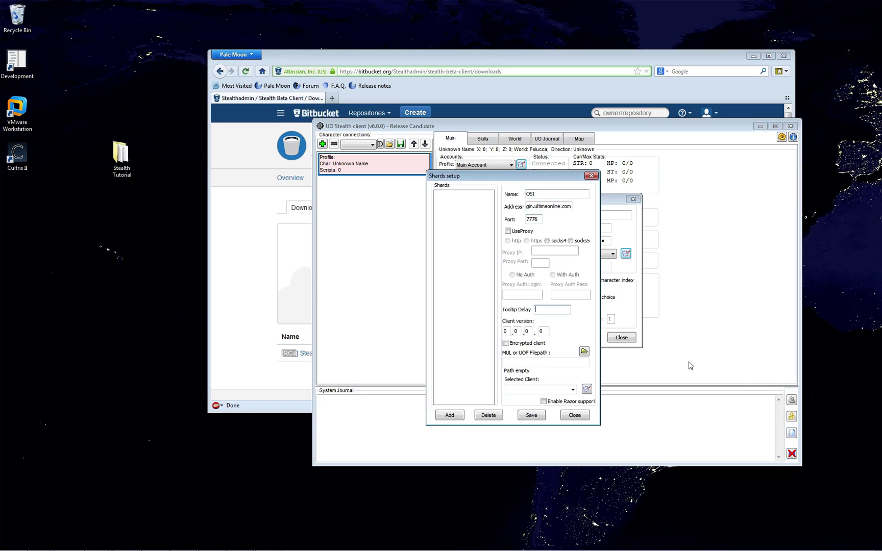
Set the tooltip delay to 200 and the client version to 7.0.32.11
{"action": "type", "text": "20"}
{"action": "key", "text": "Tab"}
{"action": "key", "text": "Tab"}
{"action": "left_click", "coordinate": [505, 332]}
{"action": "key", "text": "BackSpace"}
{"action": "type", "text": "7"}
{"action": "key", "text": "Tab"}
{"action": "type", "text": "0"}
{"action": "key", "text": "Tab"}
{"action": "type", "text": "32"}
{"action": "key", "text": "Tab"}
{"action": "type", "text": "1"}
Reposition the Shards setup window and enable Encrypted client for the OSI shard
{"action": "left_click_drag", "start_coordinate": [34, 209], "coordinate": [191, 331]}
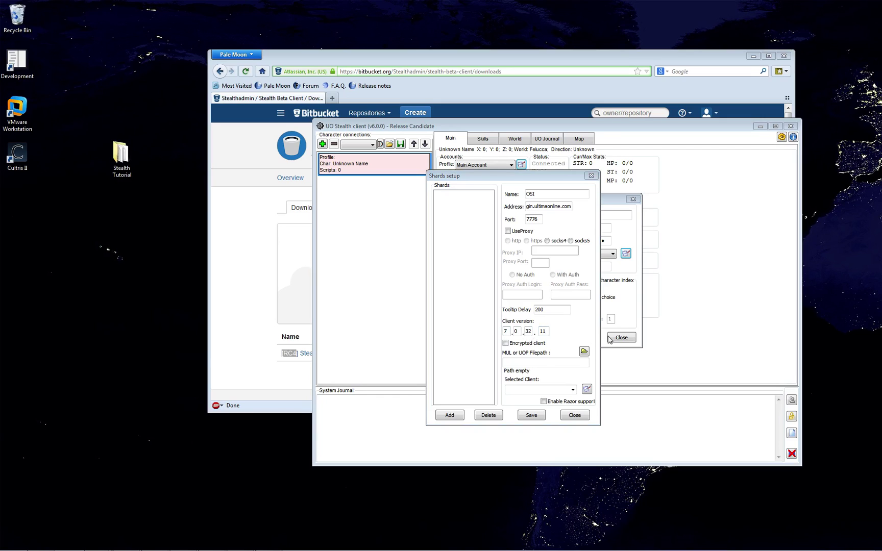
{"action": "left_click_drag", "start_coordinate": [441, 179], "coordinate": [454, 177]}
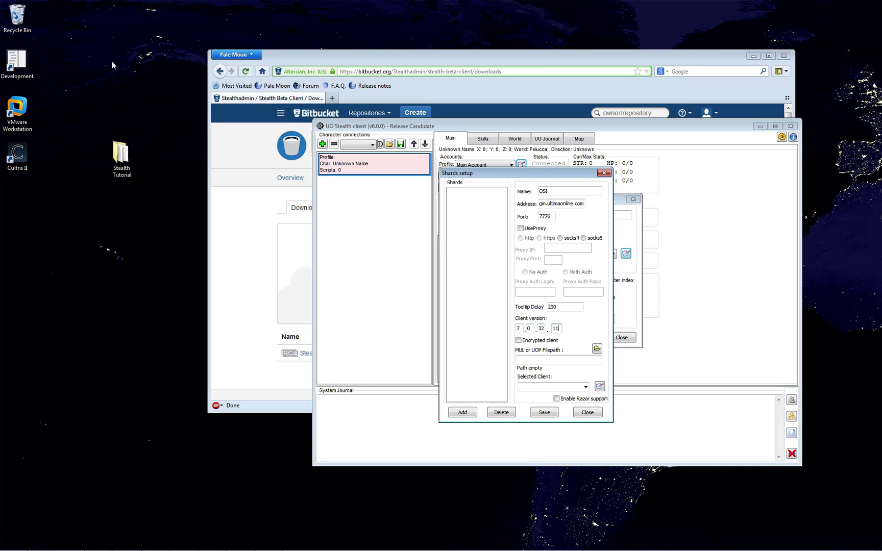
{"action": "left_click_drag", "start_coordinate": [103, 48], "coordinate": [695, 515]}
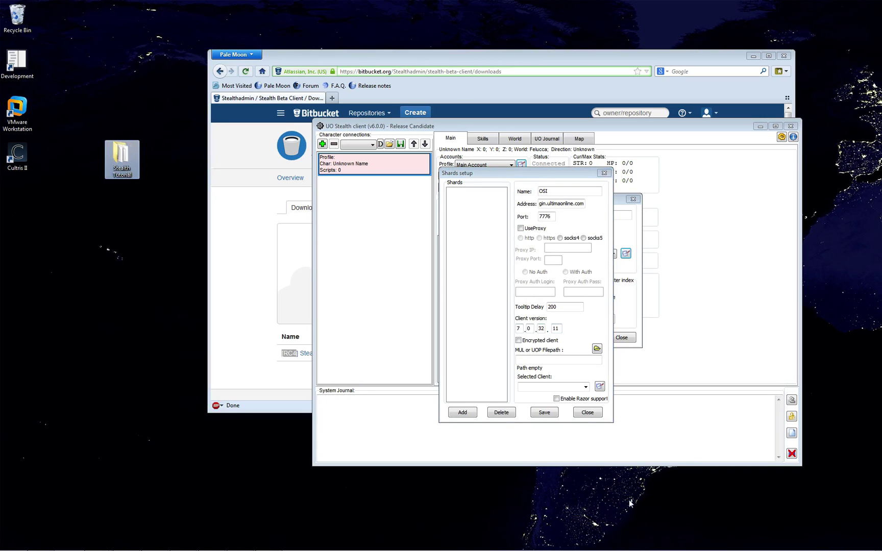
{"action": "left_click_drag", "start_coordinate": [539, 176], "coordinate": [544, 175]}
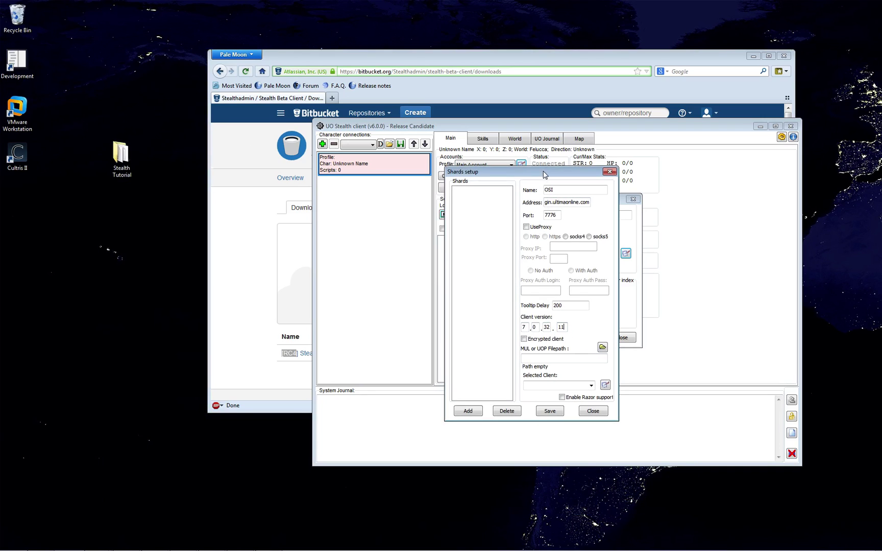
{"action": "left_click", "coordinate": [524, 339]}
Begin entering the game files path and exit a background program from the system tray
{"action": "left_click", "coordinate": [155, 542]}
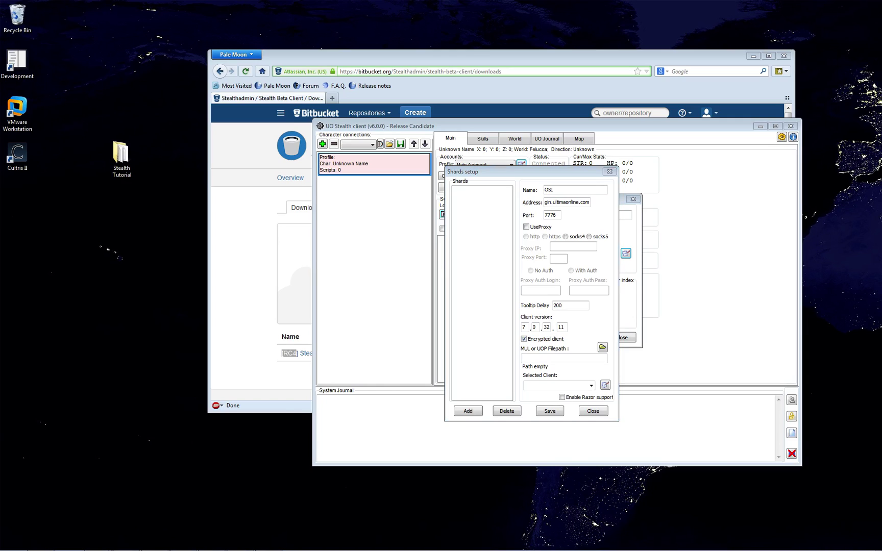
{"action": "left_click", "coordinate": [557, 358]}
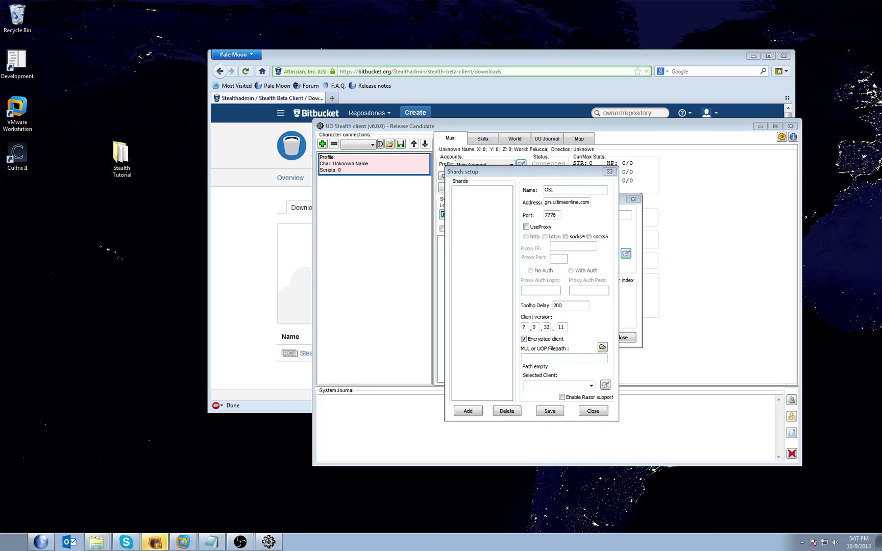
{"action": "left_click", "coordinate": [802, 542]}
{"action": "right_click", "coordinate": [787, 504]}
{"action": "left_click", "coordinate": [796, 498]}
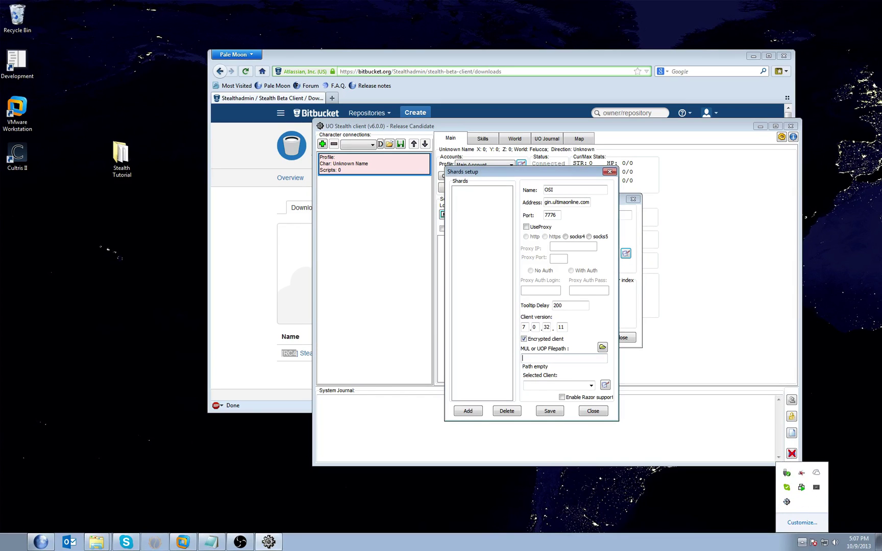
Enter c:\ultima online classic as the OSI shard's MUL or UOP game files path
{"action": "left_click", "coordinate": [537, 363]}
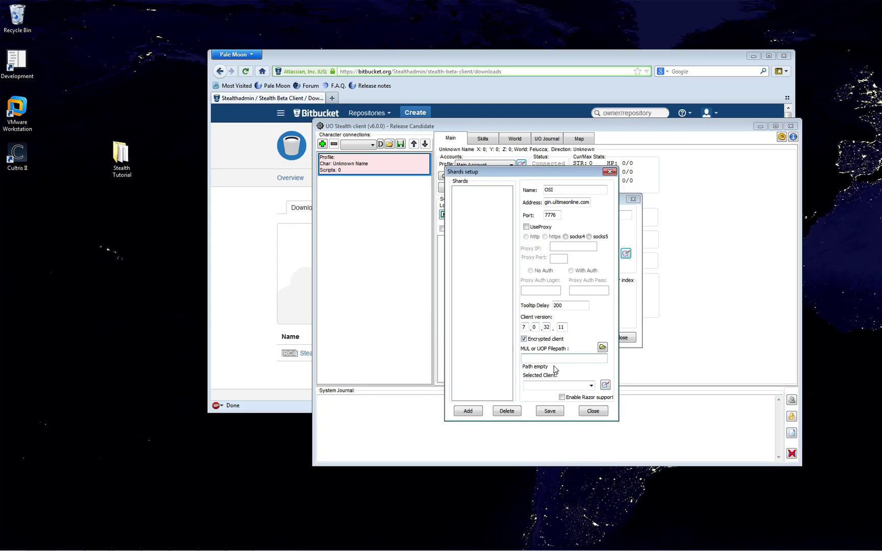
{"action": "type", "text": "c:\\ultima online classic"}
{"action": "left_click_drag", "start_coordinate": [571, 358], "coordinate": [477, 362]}
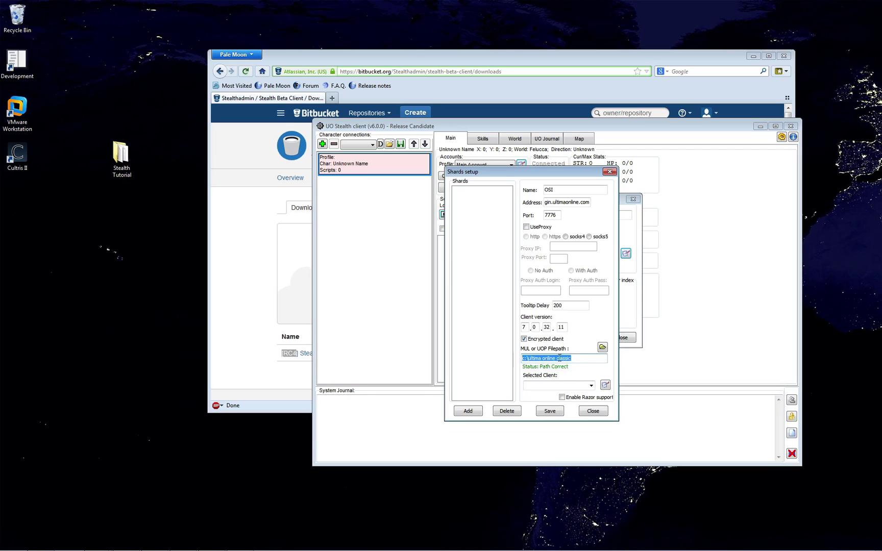
{"action": "left_click", "coordinate": [581, 360]}
{"action": "left_click_drag", "start_coordinate": [581, 360], "coordinate": [518, 359]}
{"action": "key", "text": "ctrl+c"}
{"action": "type", "text": "c:\\program file"}
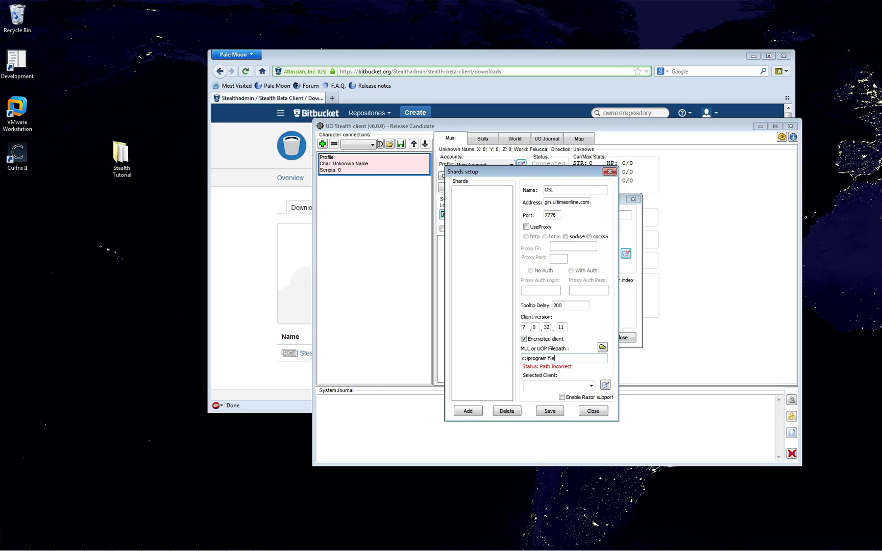
{"action": "type", "text": "s (x86)\\ea games\\ultima online classic"}
{"action": "key", "text": "shift+Home"}
{"action": "key", "text": "BackSpace"}
{"action": "key", "text": "ctrl+v"}
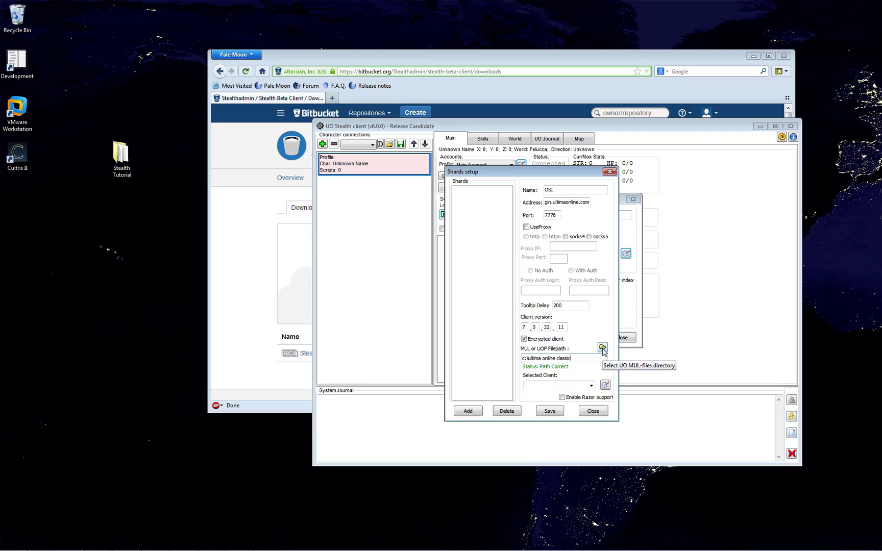
Confirm the game folder in the folder browser, then add OSI to the shard list and save it
{"action": "left_click", "coordinate": [602, 348]}
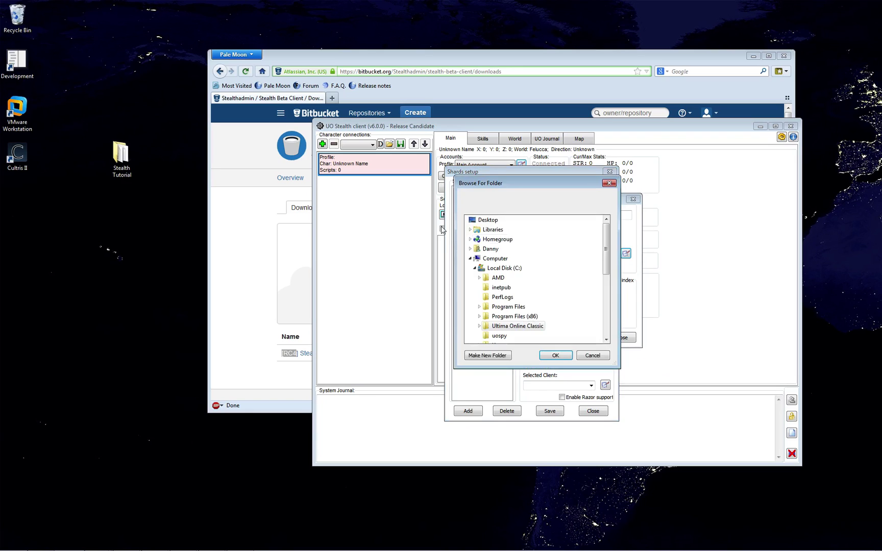
{"action": "left_click", "coordinate": [598, 357]}
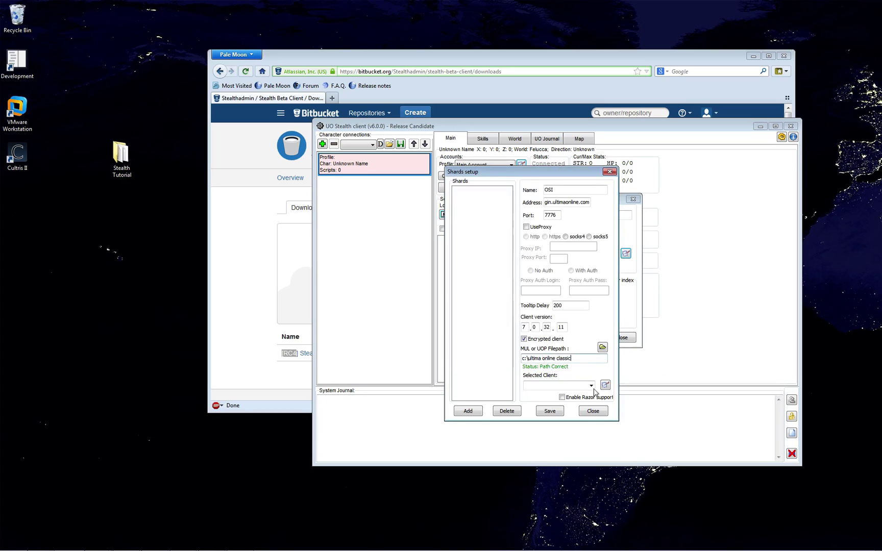
{"action": "left_click", "coordinate": [527, 385]}
{"action": "left_click", "coordinate": [467, 412]}
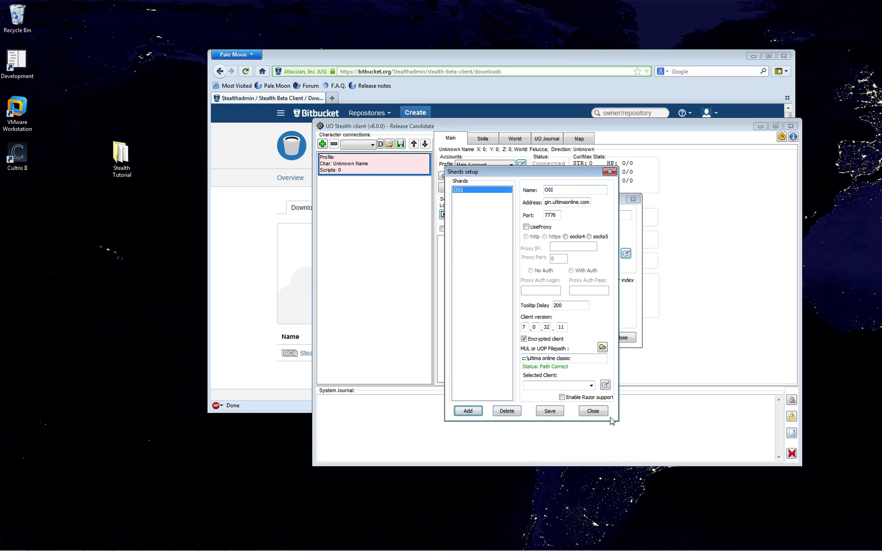
{"action": "left_click", "coordinate": [554, 411]}
Start a new client in Clients setup named '2D Classic Client'
{"action": "left_click", "coordinate": [605, 385]}
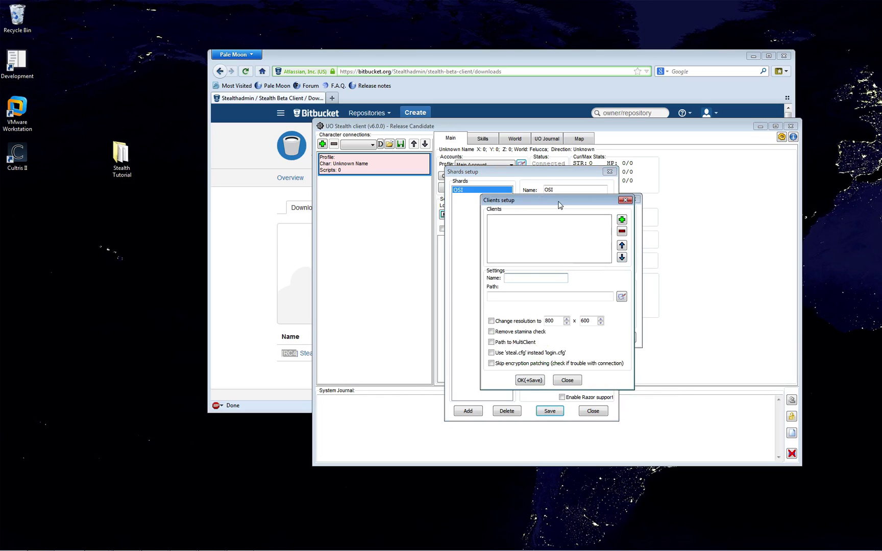
{"action": "left_click_drag", "start_coordinate": [539, 202], "coordinate": [672, 201]}
{"action": "left_click", "coordinate": [667, 274]}
{"action": "type", "text": "2D Classic Client"}
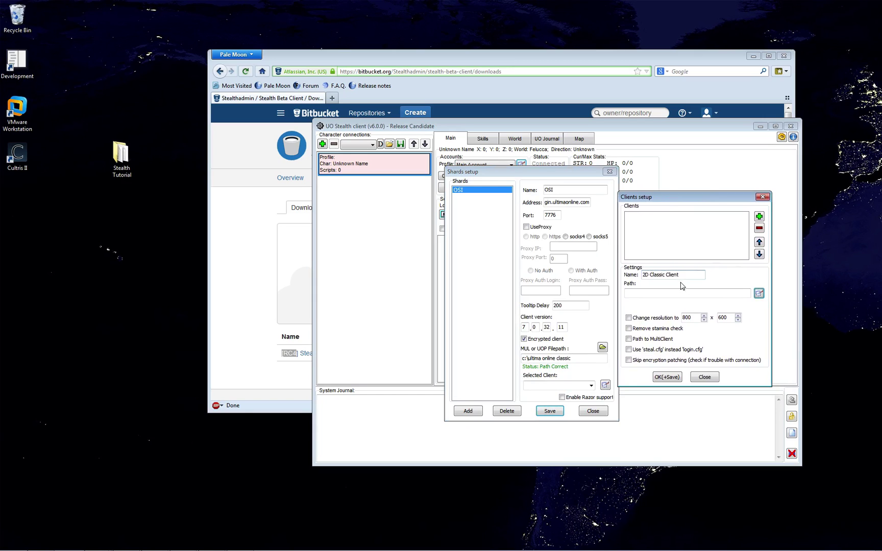
Set the client path to C:\Ultima Online Classic\client.exe using the file picker
{"action": "left_click", "coordinate": [759, 293]}
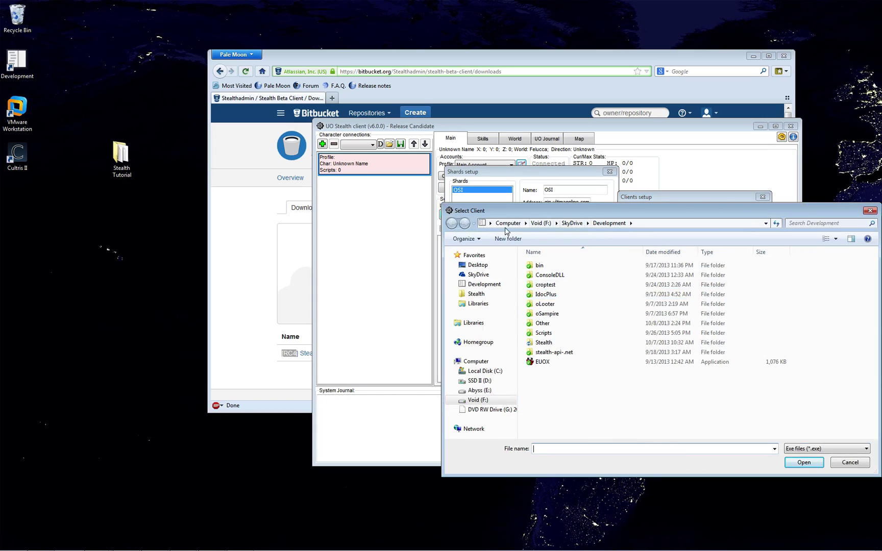
{"action": "left_click", "coordinate": [508, 223]}
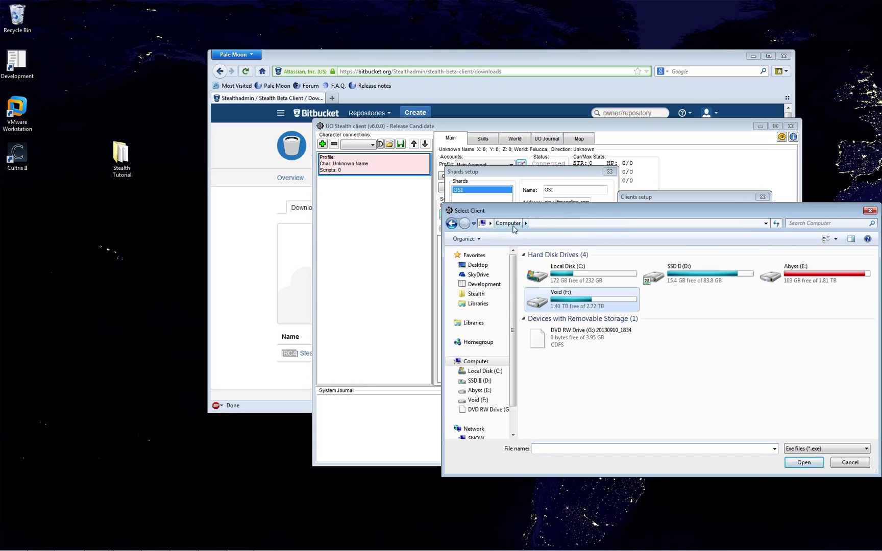
{"action": "double_click", "coordinate": [568, 268]}
{"action": "double_click", "coordinate": [575, 316]}
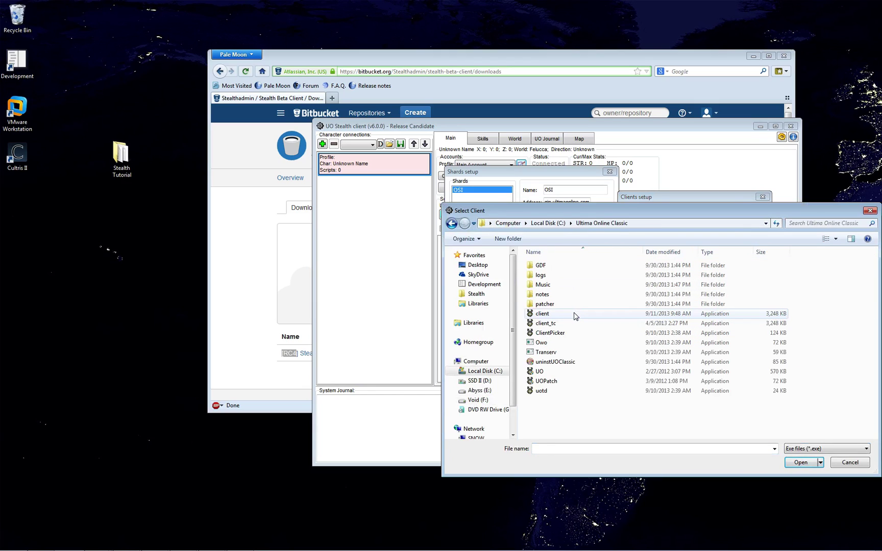
{"action": "left_click", "coordinate": [562, 316]}
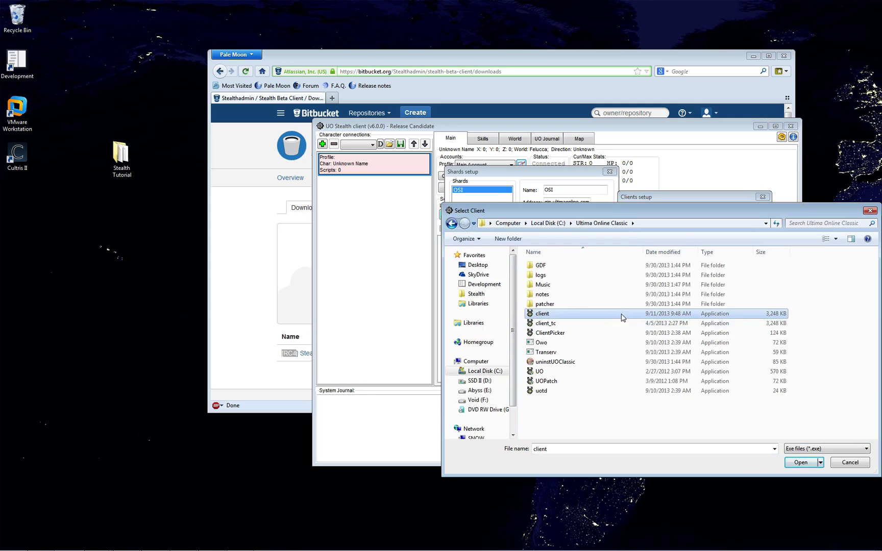
{"action": "left_click_drag", "start_coordinate": [544, 211], "coordinate": [405, 210]}
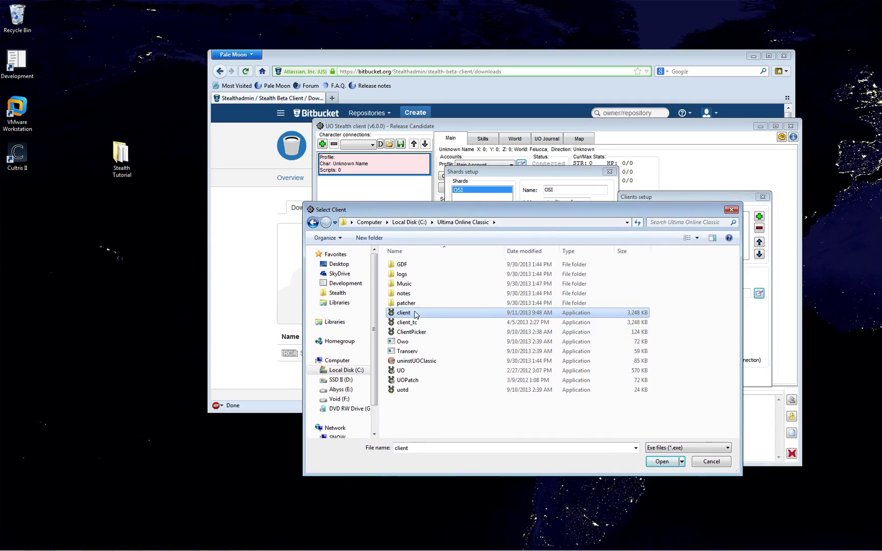
{"action": "double_click", "coordinate": [611, 317]}
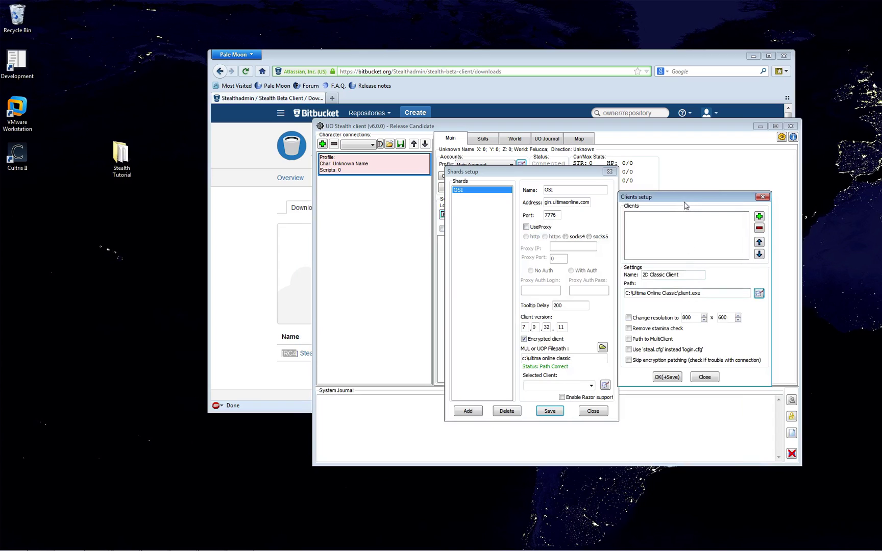
{"action": "left_click_drag", "start_coordinate": [692, 197], "coordinate": [597, 194]}
{"action": "left_click_drag", "start_coordinate": [613, 289], "coordinate": [390, 287]}
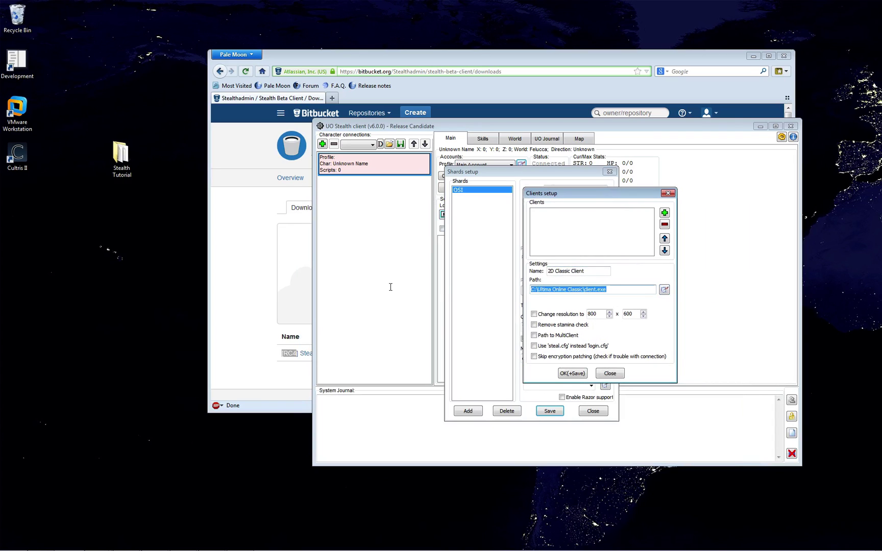
Enable changing the resolution to 800 x 600 and use steal.cfg instead of login.cfg
{"action": "left_click", "coordinate": [534, 316]}
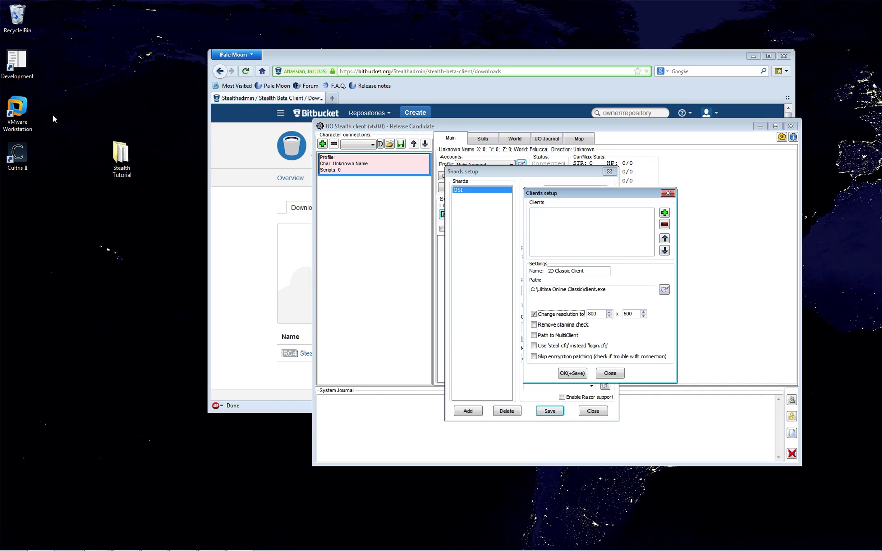
{"action": "double_click", "coordinate": [593, 314]}
{"action": "left_click", "coordinate": [589, 314]}
{"action": "double_click", "coordinate": [602, 315]}
{"action": "left_click_drag", "start_coordinate": [622, 289], "coordinate": [584, 289]}
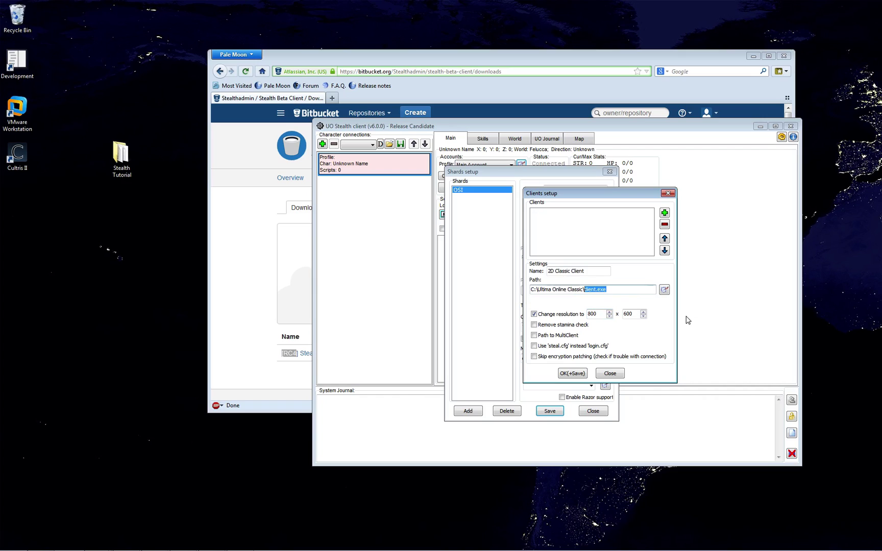
{"action": "double_click", "coordinate": [594, 314]}
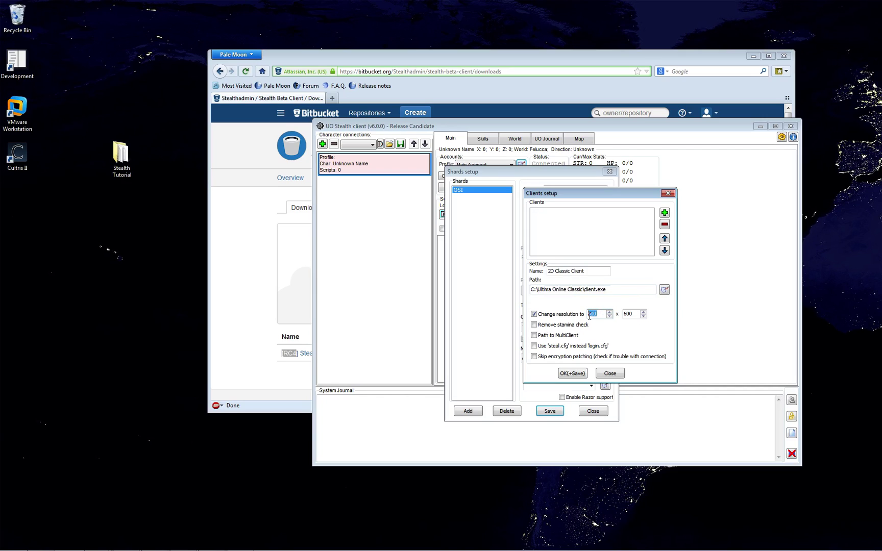
{"action": "left_click", "coordinate": [534, 346]}
Open the Ultima Online Classic folder on drive C: in Explorer
{"action": "key", "text": "super"}
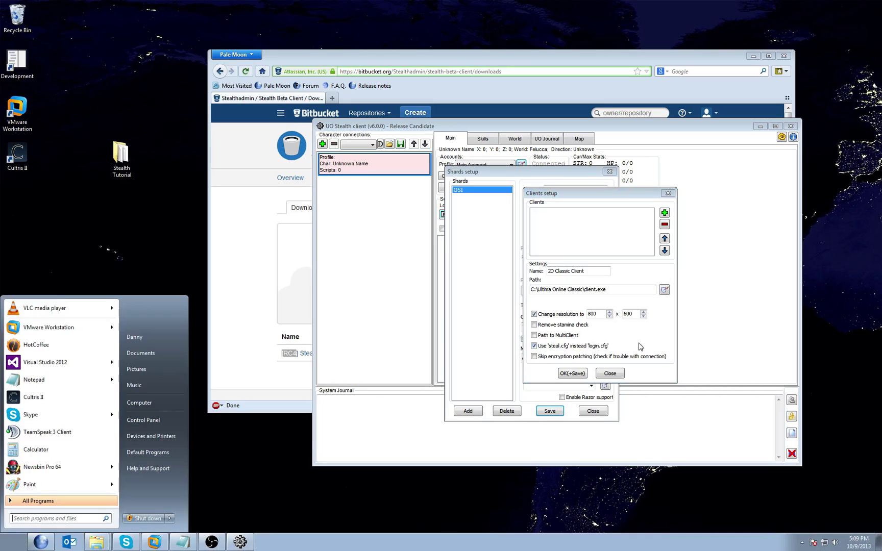
{"action": "type", "text": "c:\\"}
{"action": "key", "text": "Return"}
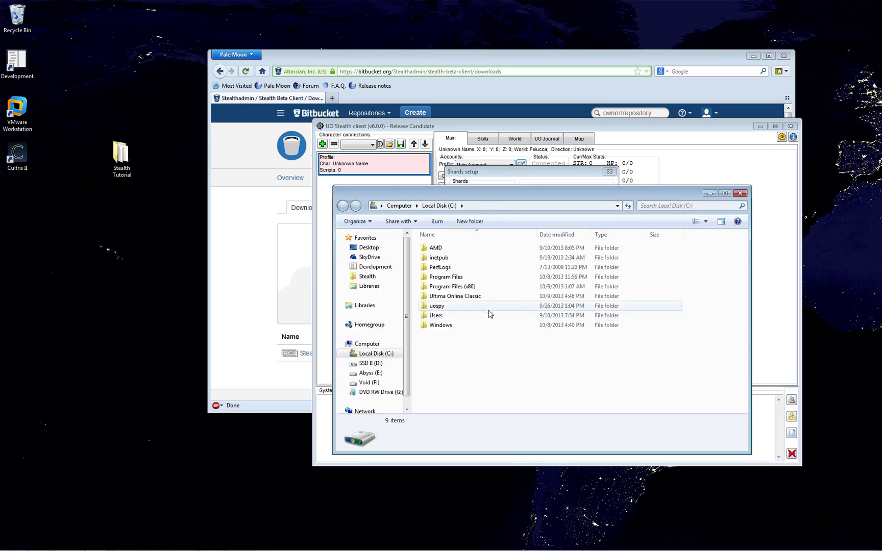
{"action": "double_click", "coordinate": [477, 296]}
{"action": "key", "text": "l"}
{"action": "key", "text": "l"}
{"action": "key", "text": "l"}
{"action": "key", "text": "l"}
{"action": "key", "text": "l"}
{"action": "key", "text": "l"}
{"action": "key", "text": "l"}
{"action": "key", "text": "l"}
{"action": "key", "text": "l"}
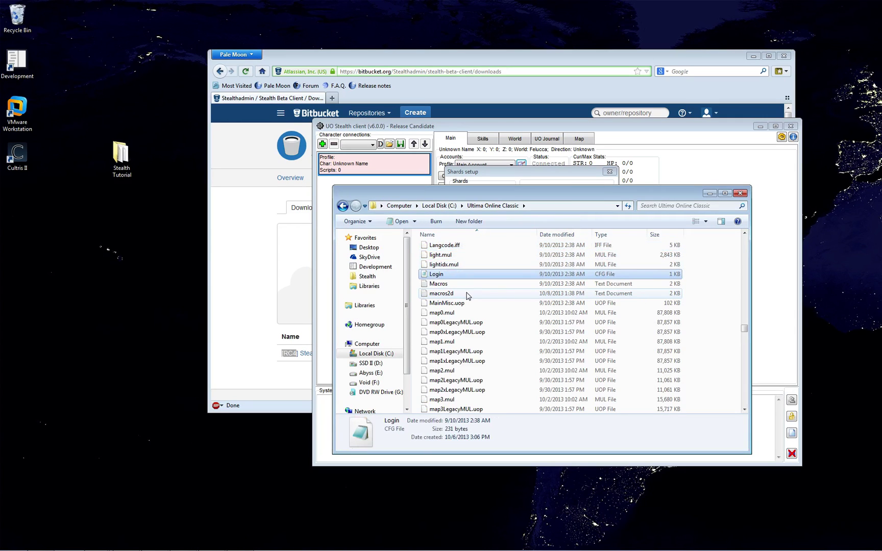
Review the LoginServer lines of Login.cfg in Notepad, then close Notepad and the Explorer window
{"action": "double_click", "coordinate": [489, 278]}
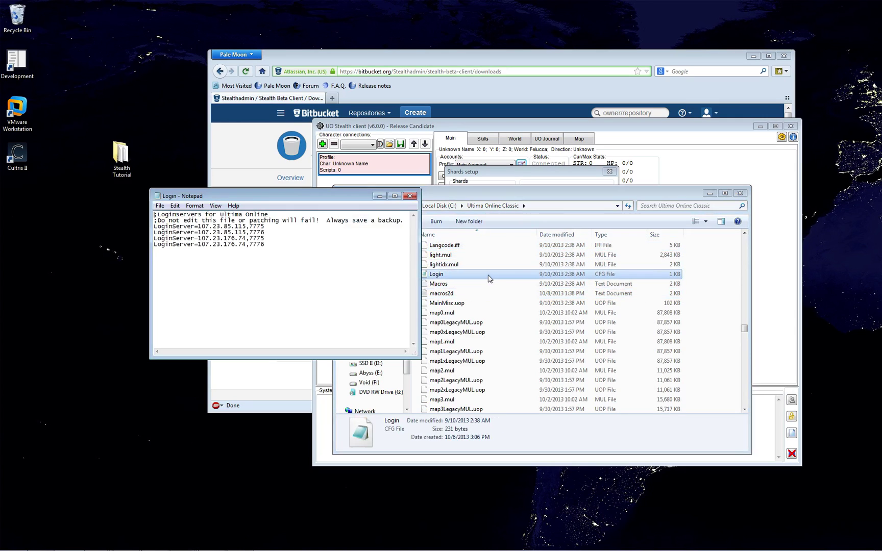
{"action": "left_click_drag", "start_coordinate": [321, 193], "coordinate": [362, 326]}
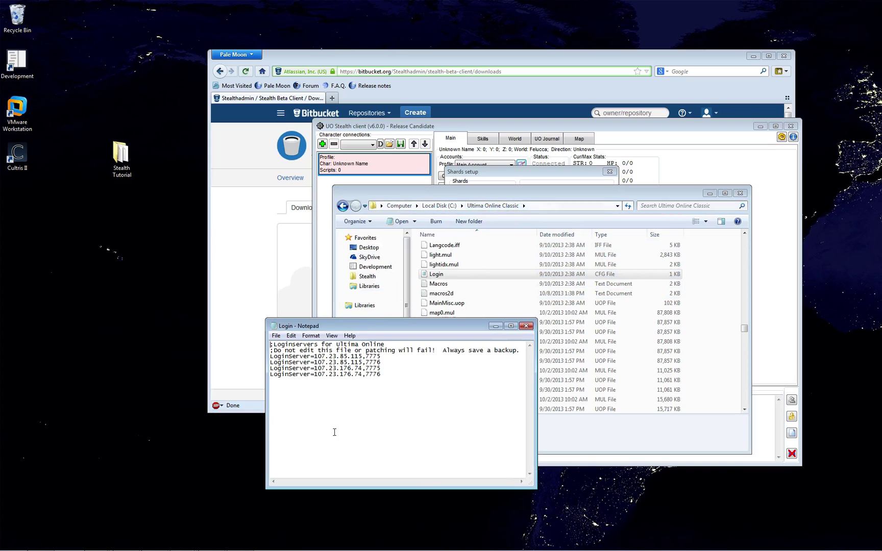
{"action": "left_click_drag", "start_coordinate": [426, 391], "coordinate": [197, 328]}
{"action": "left_click", "coordinate": [407, 394]}
{"action": "key", "text": "ctrl+a"}
{"action": "left_click", "coordinate": [422, 419]}
{"action": "left_click", "coordinate": [526, 326]}
{"action": "left_click", "coordinate": [740, 193]}
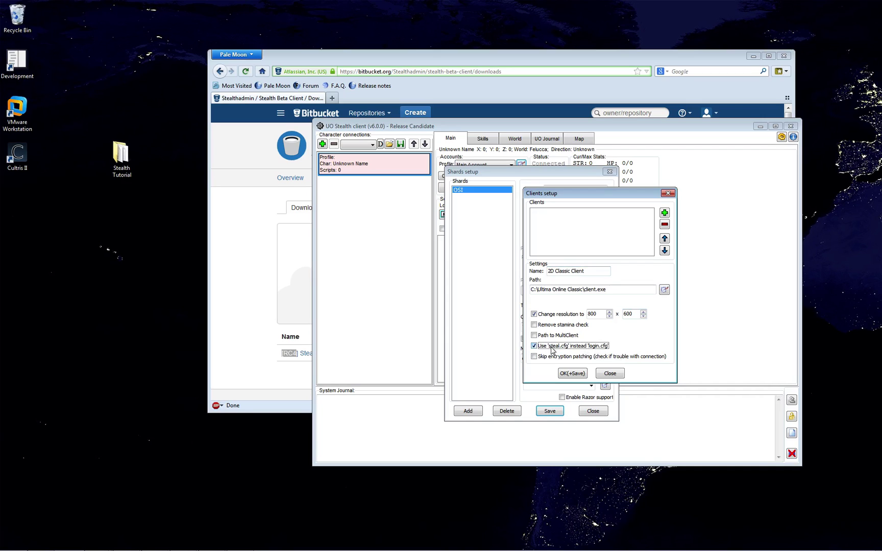
Save 2D Classic Client and assign it as the OSI shard's client, saving the shard
{"action": "left_click", "coordinate": [664, 212]}
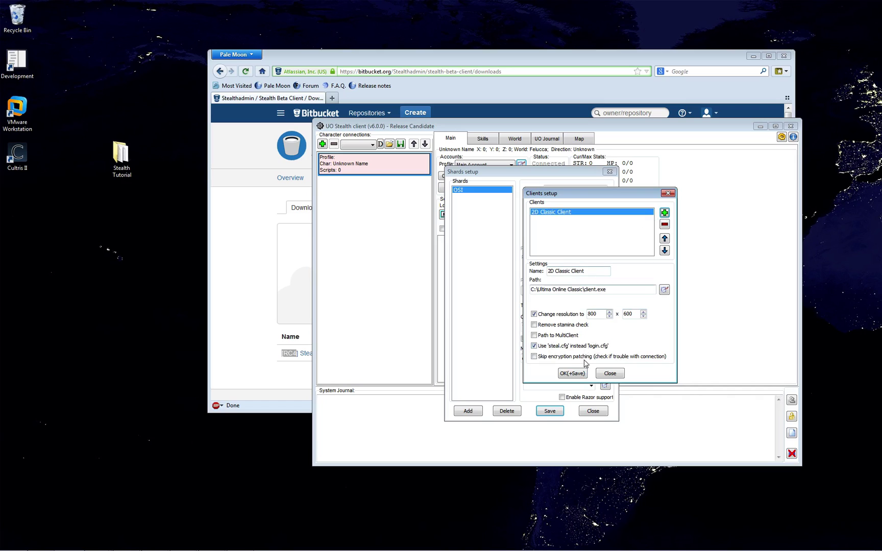
{"action": "left_click", "coordinate": [573, 375]}
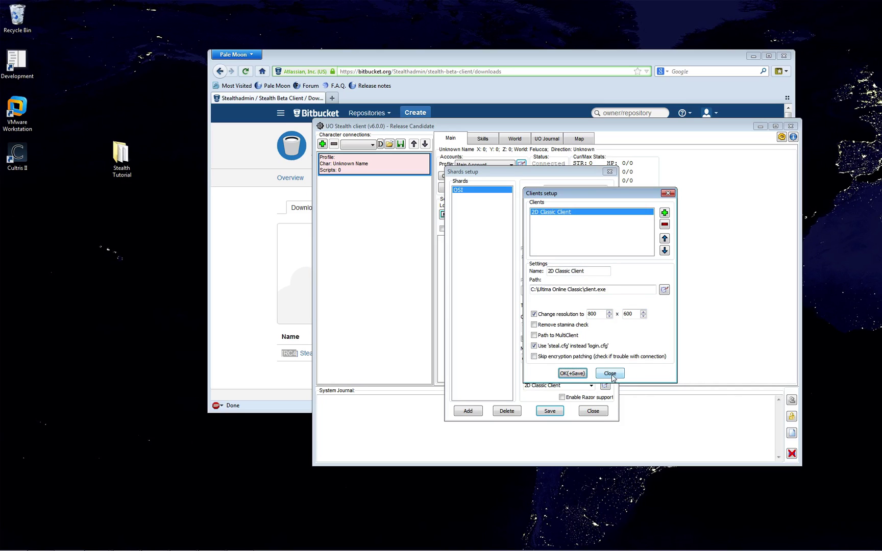
{"action": "left_click", "coordinate": [610, 374]}
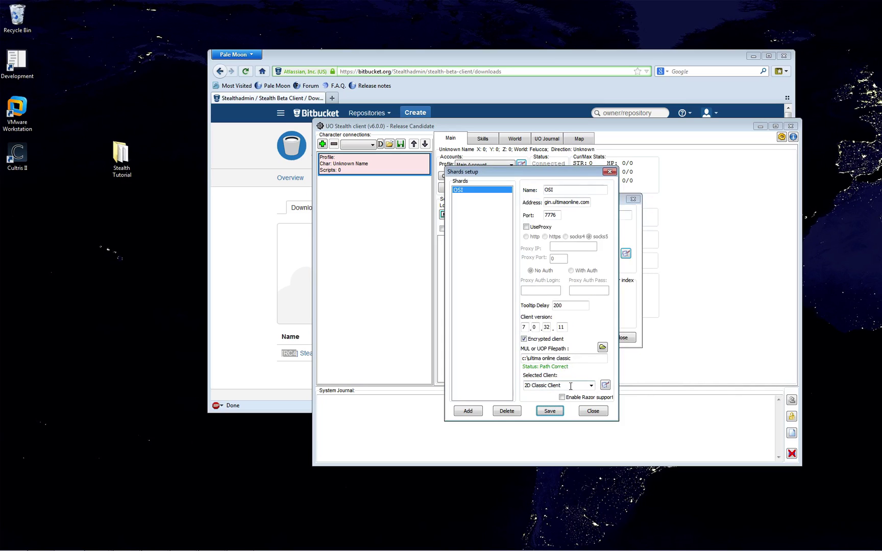
{"action": "left_click", "coordinate": [591, 386]}
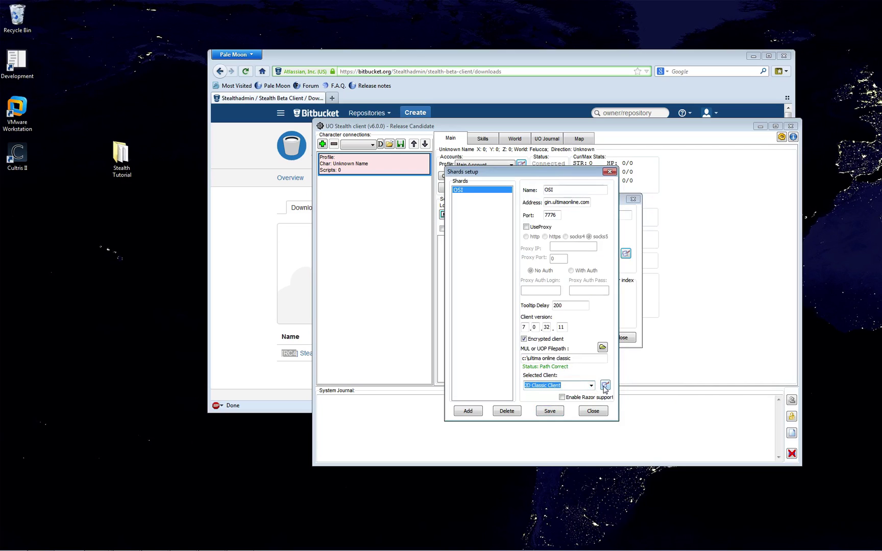
{"action": "left_click", "coordinate": [557, 412]}
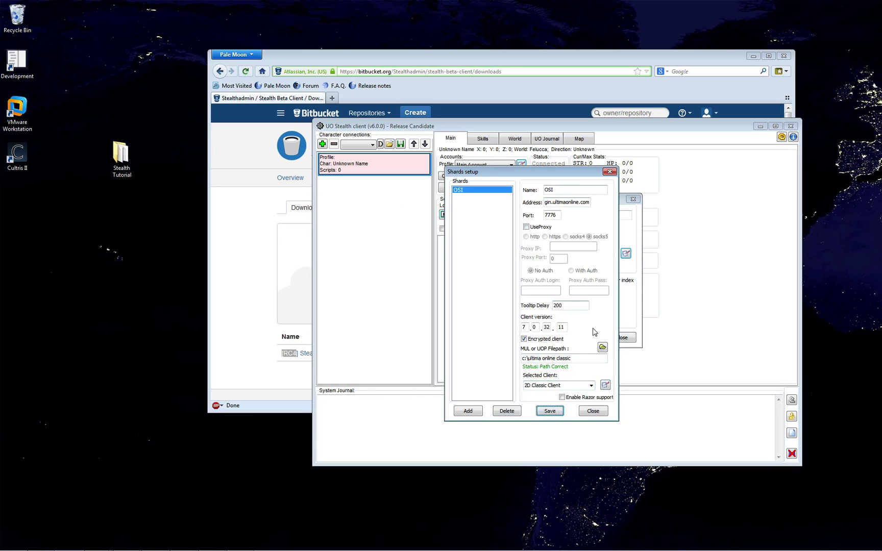
{"action": "left_click", "coordinate": [594, 412]}
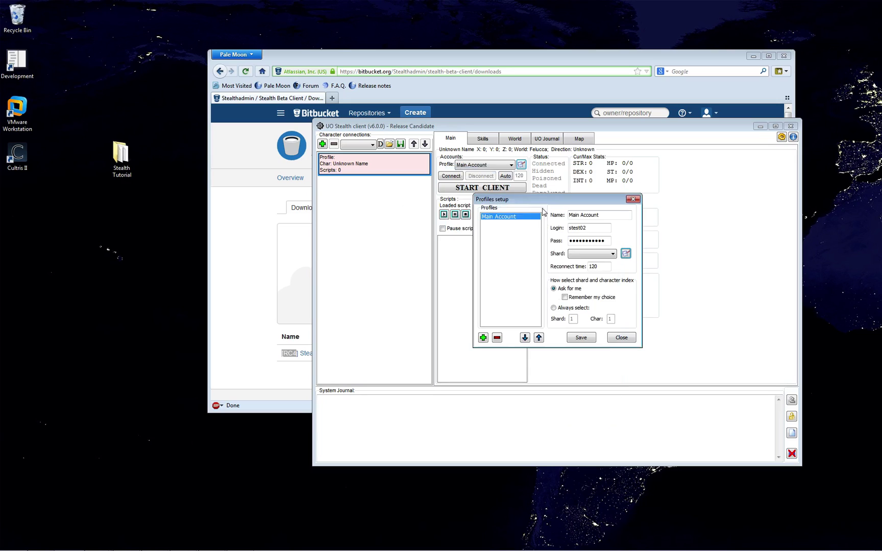
Set the Main Account profile's shard to OSI and save the profile
{"action": "left_click", "coordinate": [575, 255]}
{"action": "left_click", "coordinate": [576, 261]}
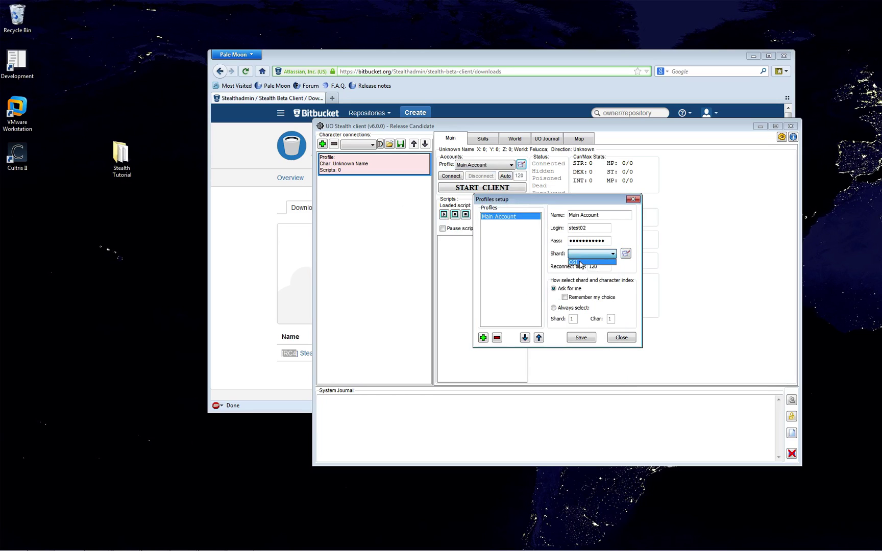
{"action": "left_click", "coordinate": [582, 337]}
{"action": "left_click", "coordinate": [621, 338]}
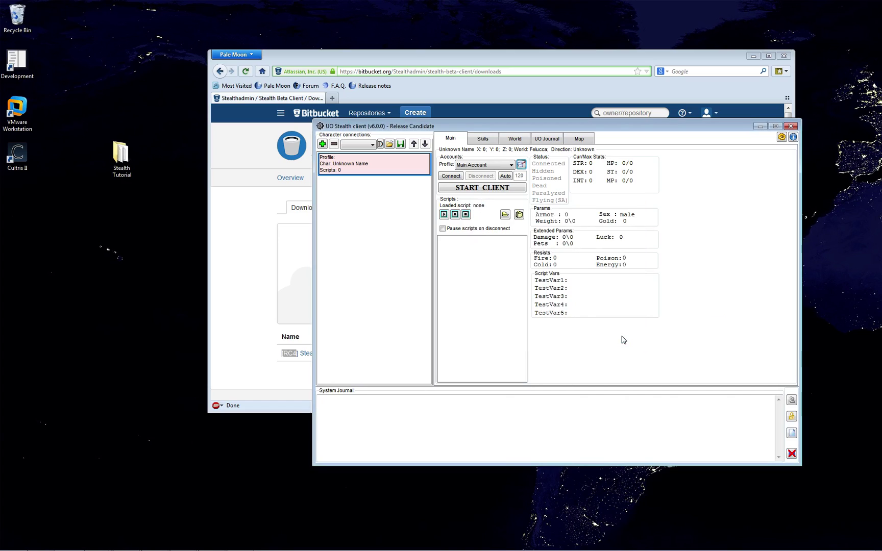
Connect Main Account, choosing the Atlantic shard and the character Stealthy
{"action": "left_click", "coordinate": [451, 176]}
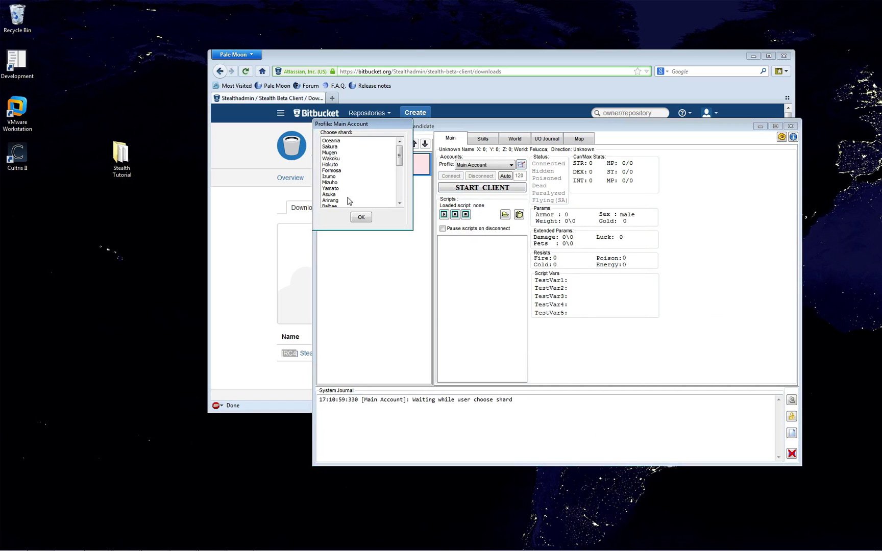
{"action": "scroll", "coordinate": [347, 173], "scroll_direction": "down", "scroll_amount": 2}
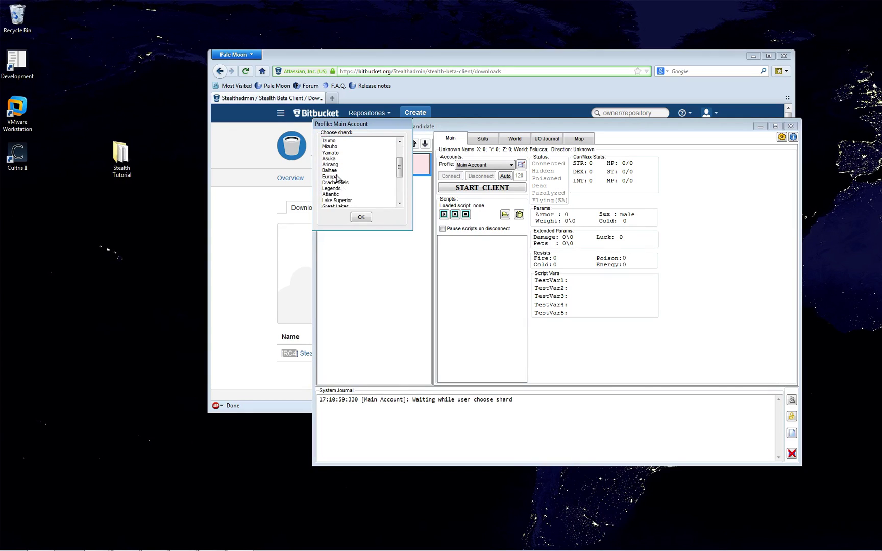
{"action": "double_click", "coordinate": [336, 195]}
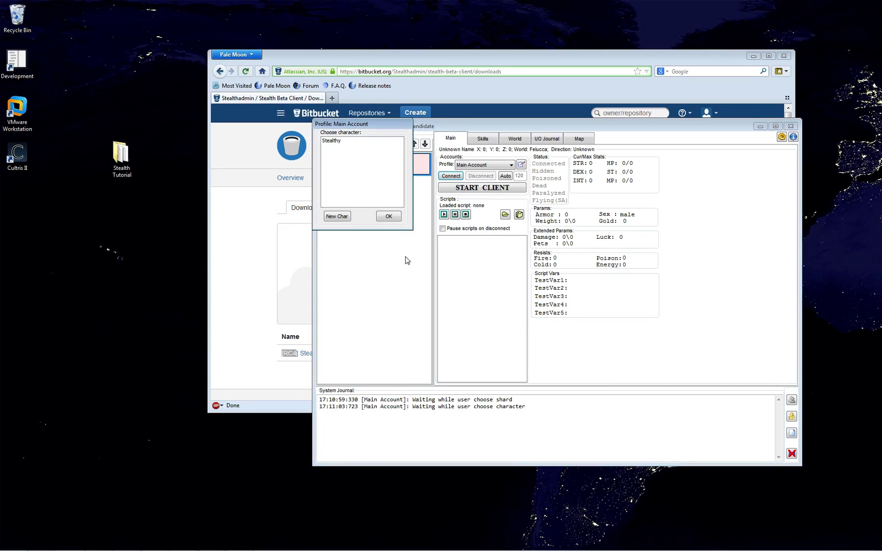
{"action": "left_click_drag", "start_coordinate": [362, 124], "coordinate": [388, 193]}
{"action": "left_click", "coordinate": [362, 211]}
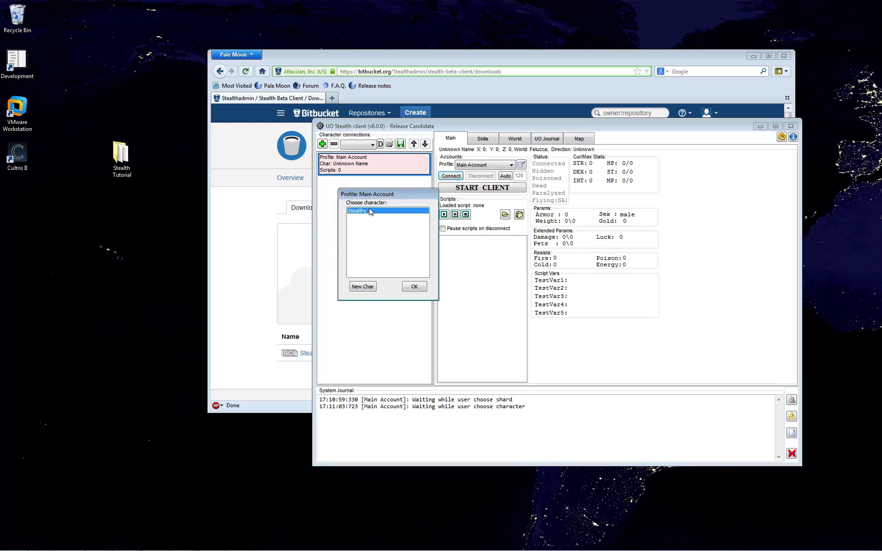
{"action": "double_click", "coordinate": [371, 211]}
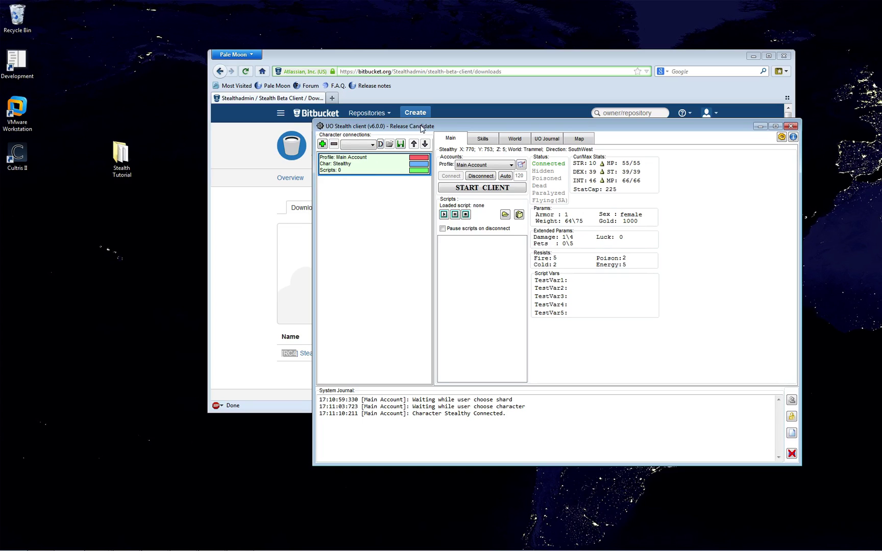
Remove the leftover unnamed character connection, keeping only Stealthy
{"action": "left_click_drag", "start_coordinate": [419, 126], "coordinate": [428, 121]}
{"action": "left_click", "coordinate": [330, 139]}
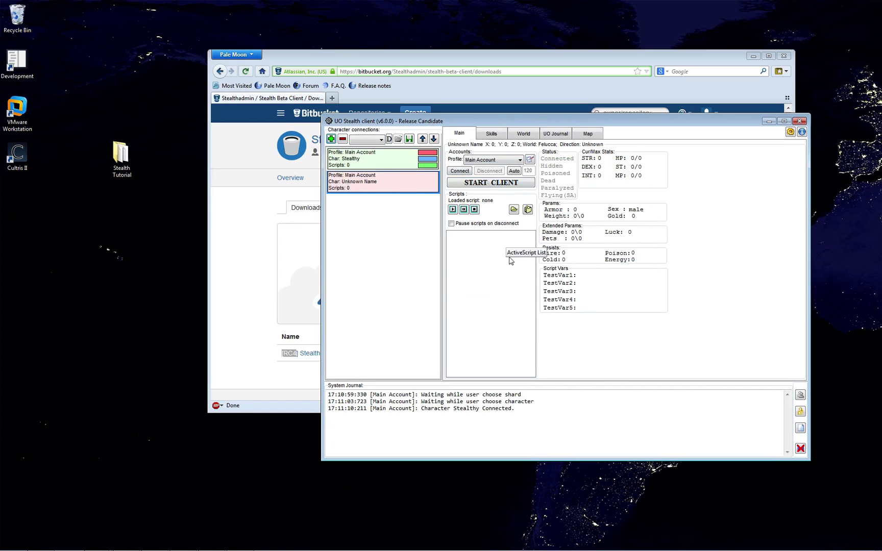
{"action": "left_click", "coordinate": [361, 160]}
{"action": "left_click", "coordinate": [368, 184]}
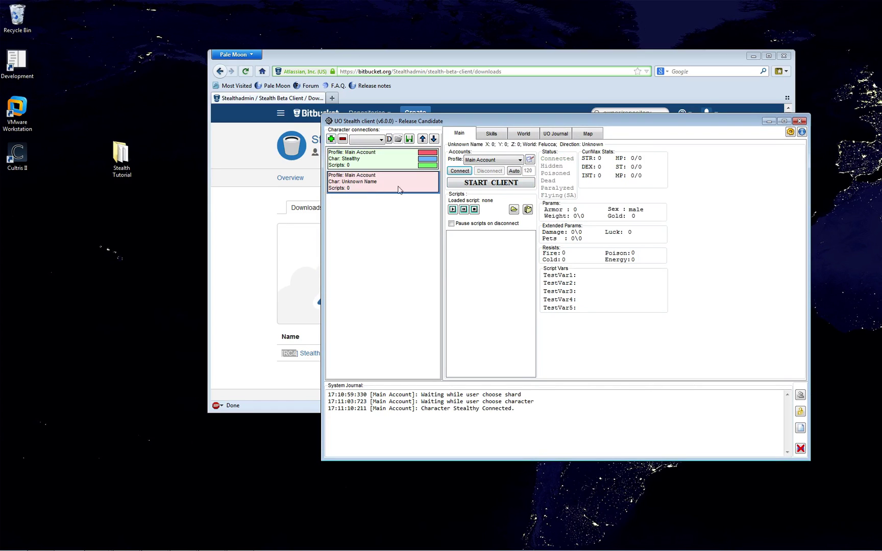
{"action": "left_click", "coordinate": [343, 139]}
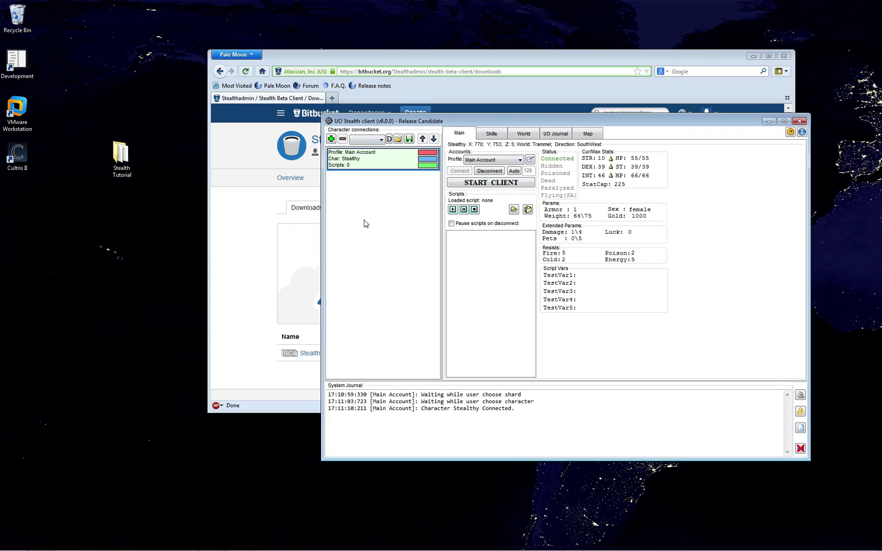
Launch the game for Stealthy, walk briefly, log out and close it, then relaunch the client
{"action": "left_click_drag", "start_coordinate": [453, 122], "coordinate": [444, 118]}
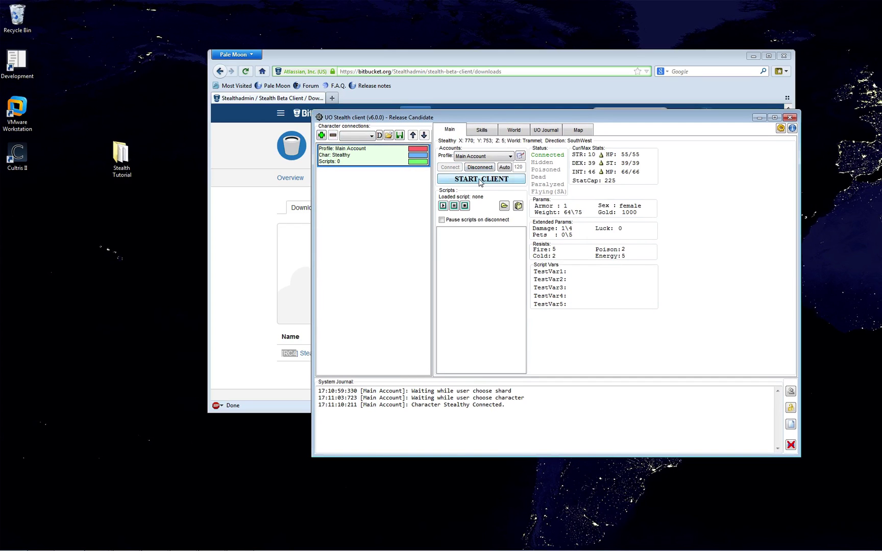
{"action": "left_click_drag", "start_coordinate": [516, 121], "coordinate": [553, 123]}
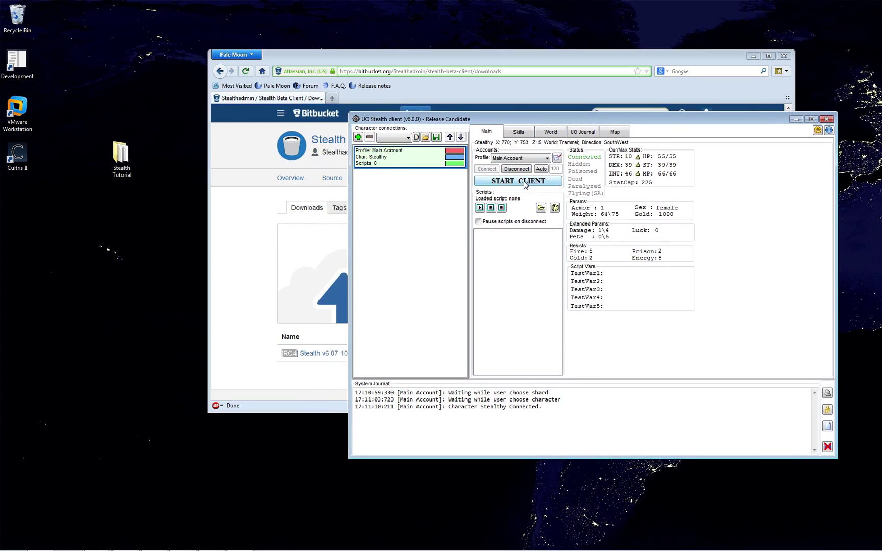
{"action": "left_click", "coordinate": [524, 181]}
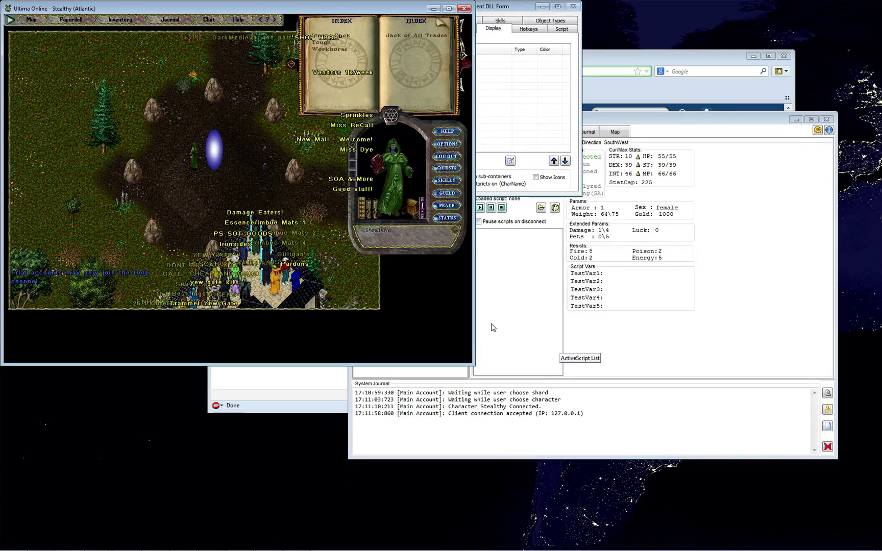
{"action": "key", "text": "Down"}
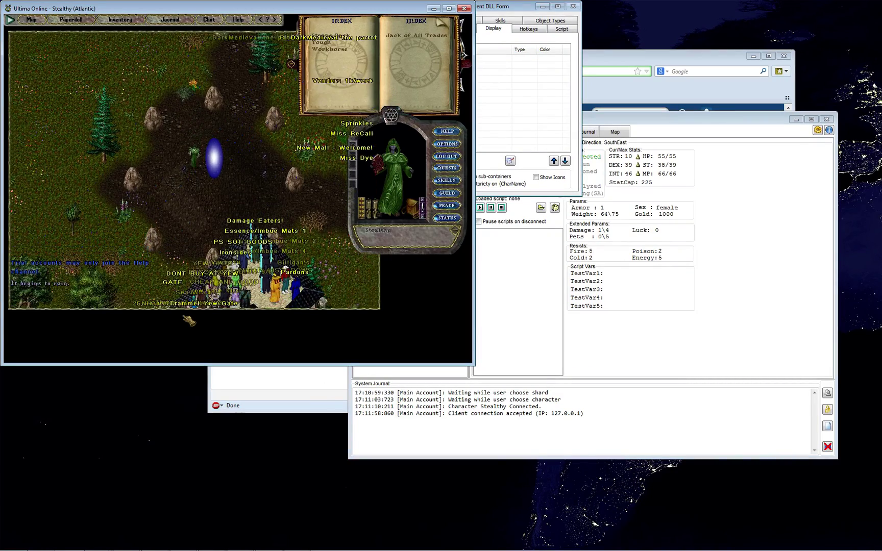
{"action": "key", "text": "Down"}
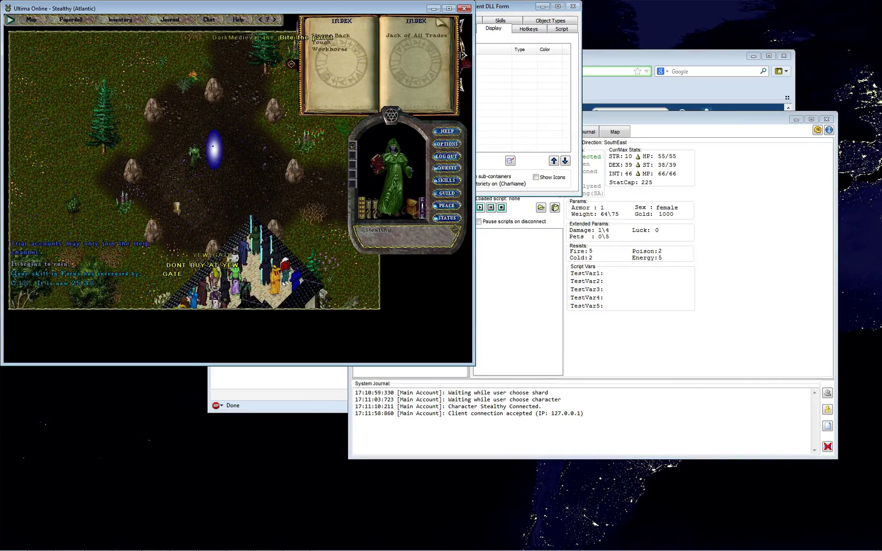
{"action": "left_click", "coordinate": [447, 156]}
{"action": "left_click", "coordinate": [266, 208]}
{"action": "left_click", "coordinate": [363, 8]}
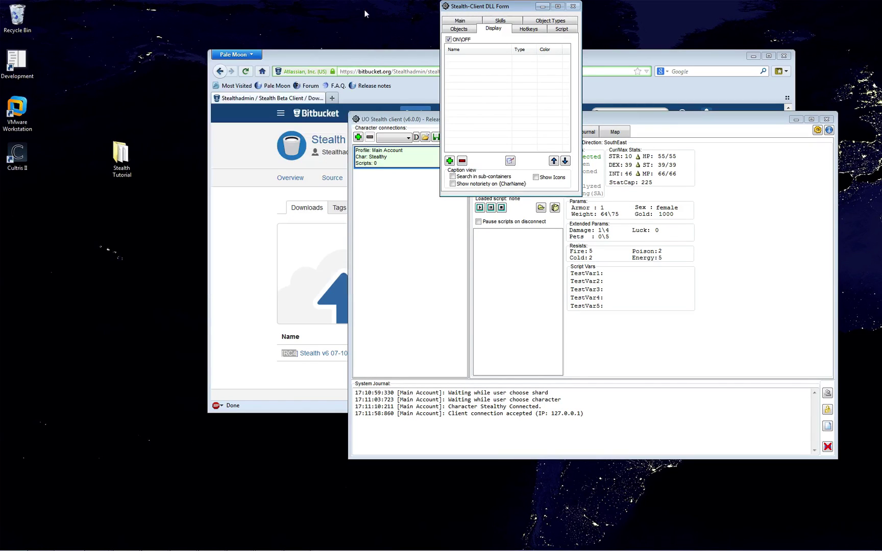
{"action": "left_click_drag", "start_coordinate": [428, 120], "coordinate": [414, 129]}
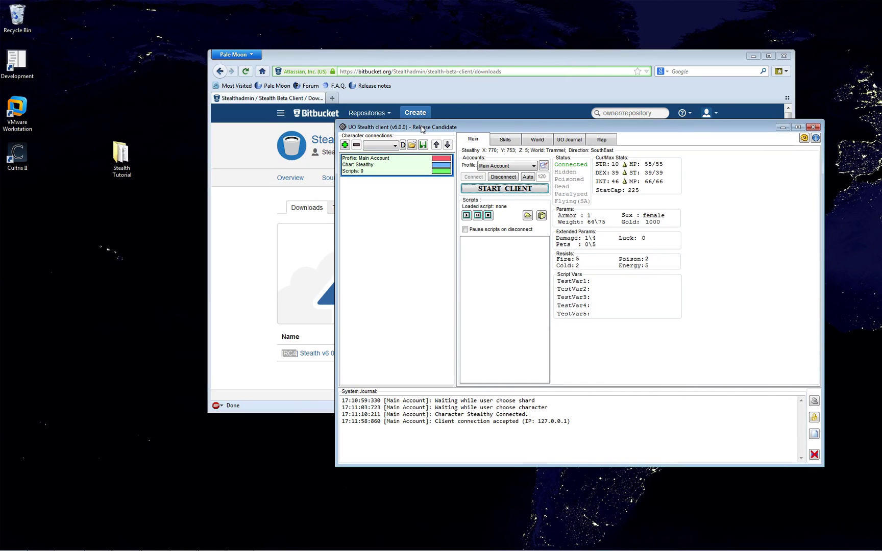
{"action": "left_click", "coordinate": [467, 189]}
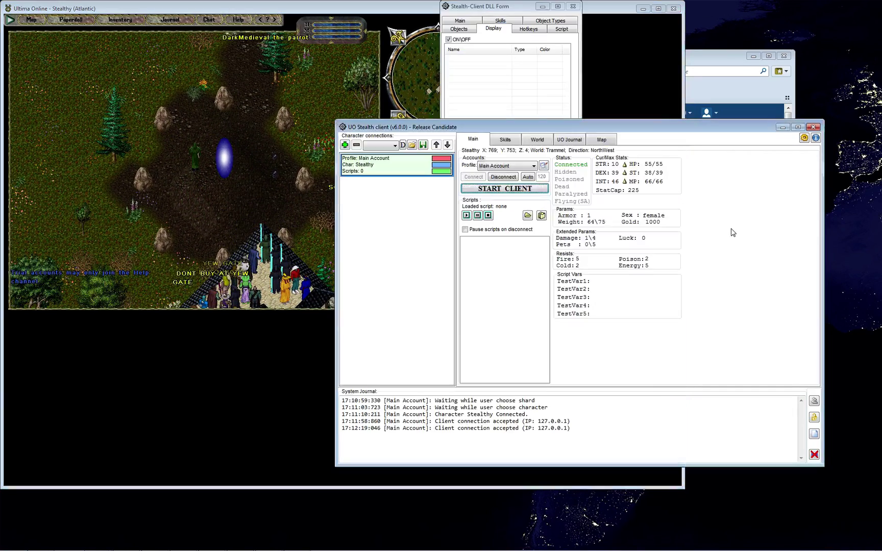
Place the DLL form over the game view and check client_dll.dll in the Stealth Tutorial folder
{"action": "left_click", "coordinate": [732, 232]}
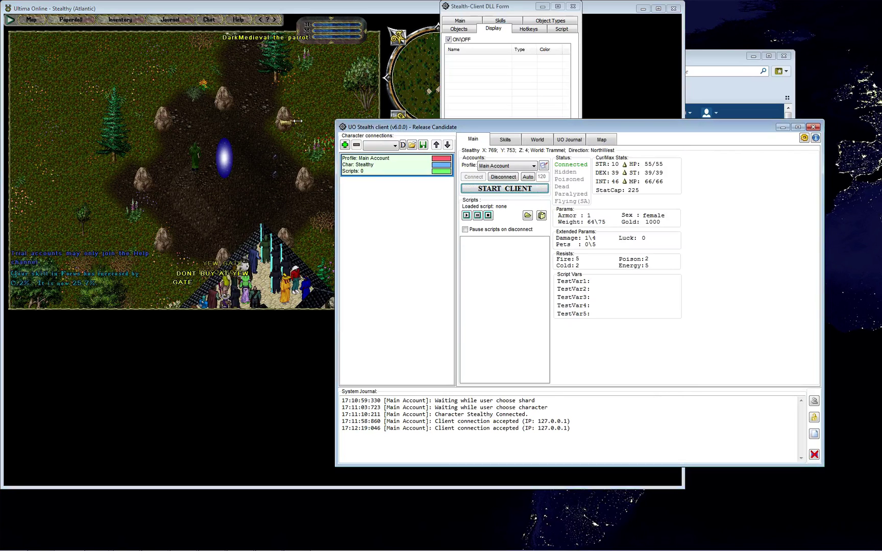
{"action": "left_click_drag", "start_coordinate": [505, 127], "coordinate": [493, 161]}
{"action": "left_click_drag", "start_coordinate": [490, 11], "coordinate": [226, 158]}
{"action": "mouse_move", "coordinate": [77, 548]}
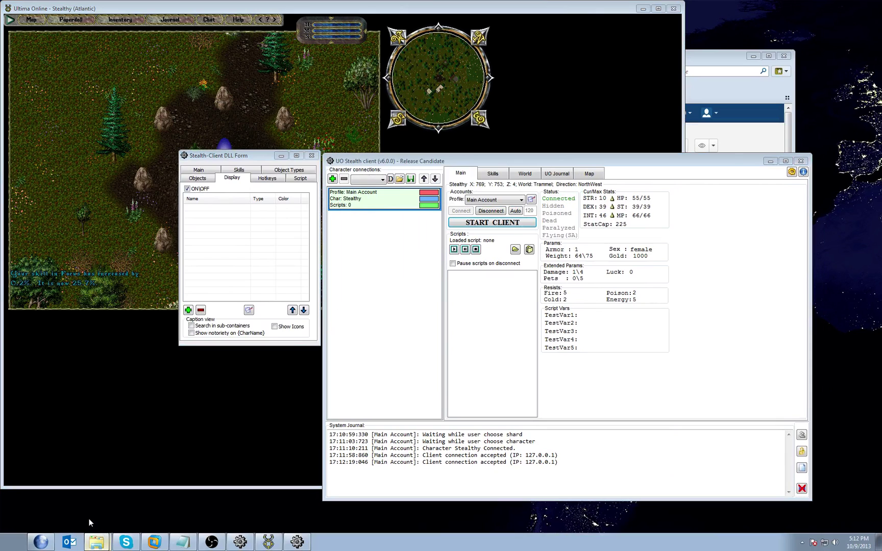
{"action": "left_click", "coordinate": [96, 541]}
{"action": "left_click", "coordinate": [439, 236]}
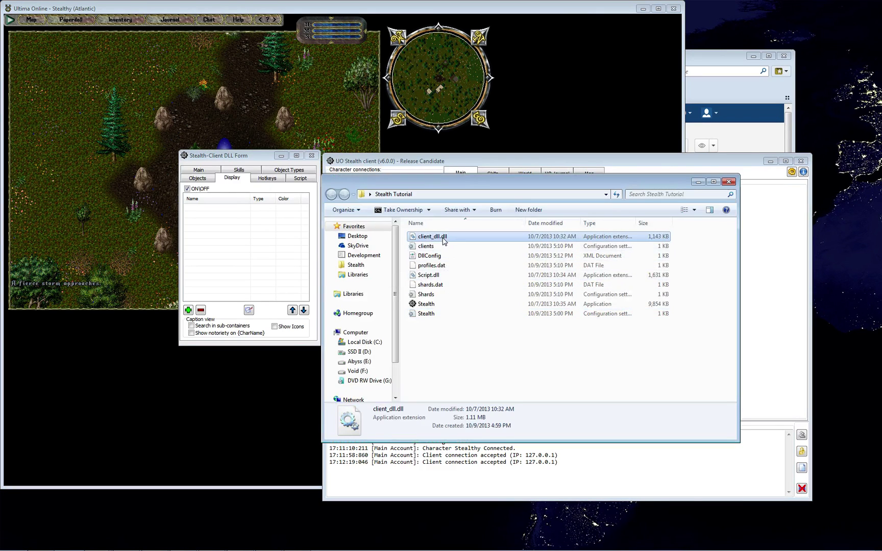
{"action": "left_click", "coordinate": [729, 182]}
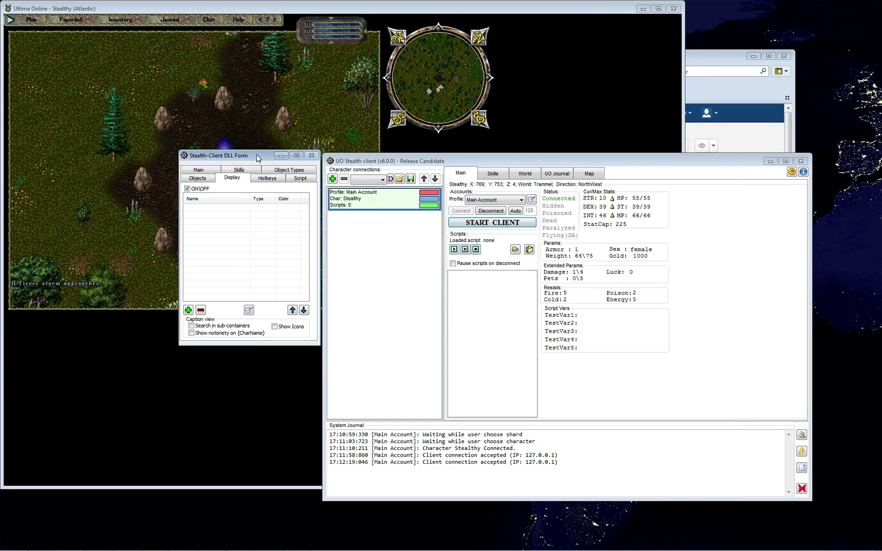
Tour the DLL form's Main, Skills, Object Types, Script, Hotkeys, Display and Objects pages, then move it aside
{"action": "left_click", "coordinate": [199, 171]}
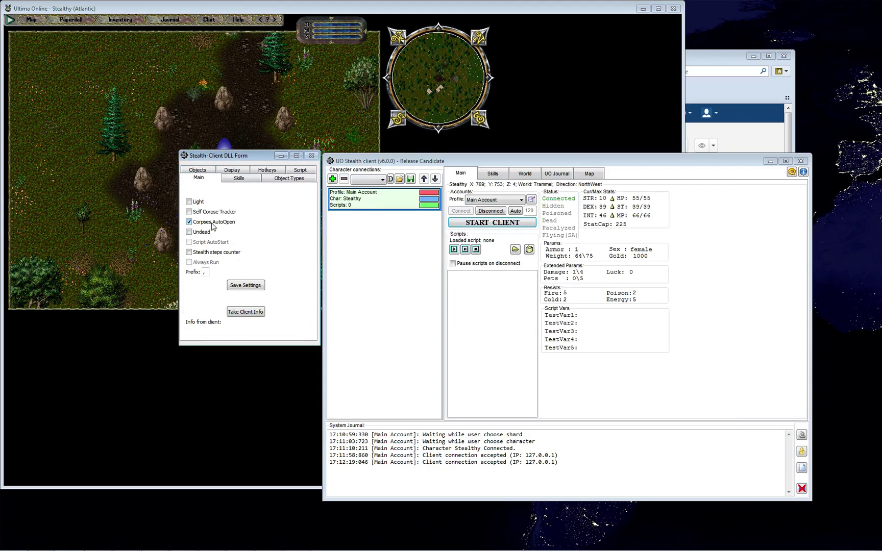
{"action": "left_click", "coordinate": [238, 178]}
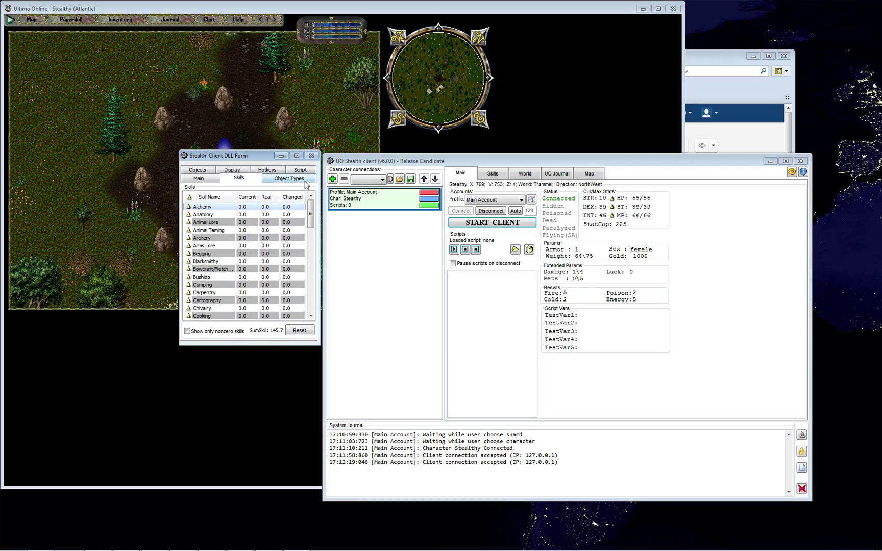
{"action": "left_click", "coordinate": [302, 181]}
{"action": "left_click", "coordinate": [303, 169]}
{"action": "left_click", "coordinate": [272, 180]}
{"action": "left_click", "coordinate": [227, 181]}
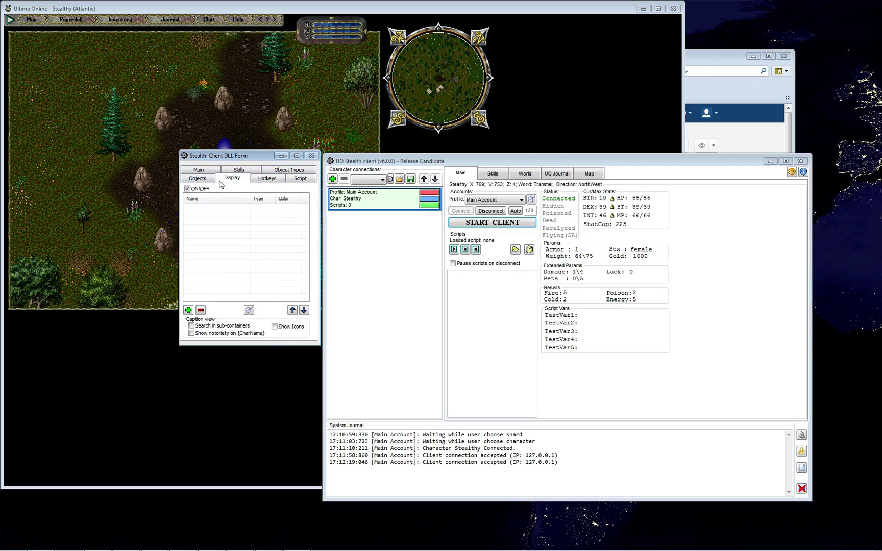
{"action": "left_click", "coordinate": [199, 182]}
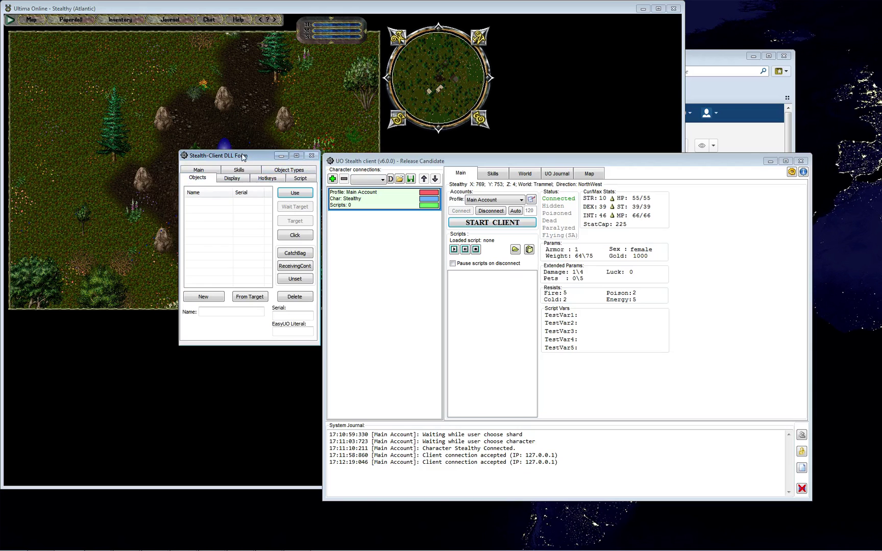
{"action": "left_click_drag", "start_coordinate": [243, 157], "coordinate": [781, 19]}
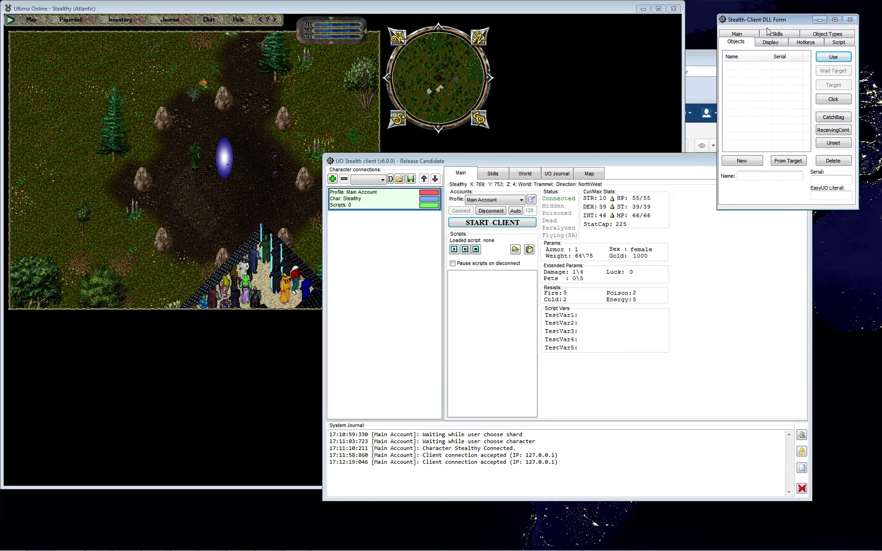
{"action": "left_click_drag", "start_coordinate": [612, 165], "coordinate": [628, 170]}
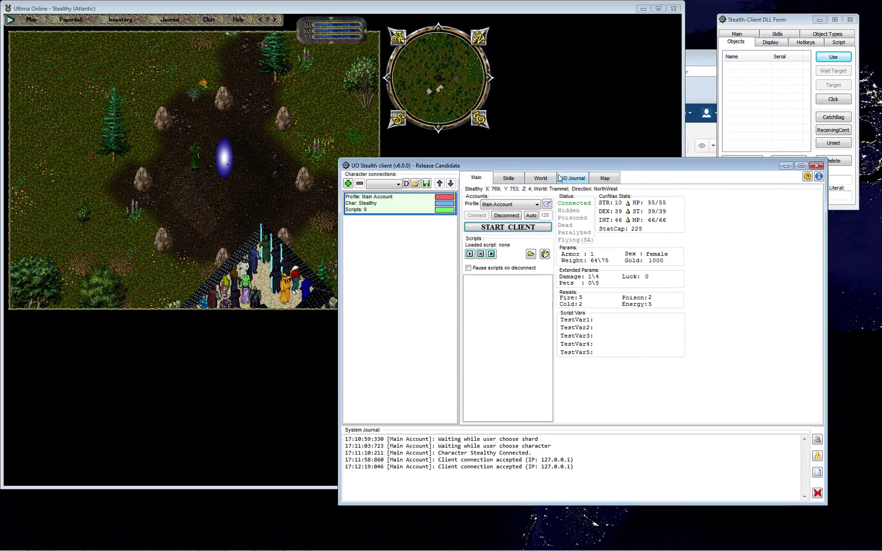
{"action": "left_click_drag", "start_coordinate": [522, 170], "coordinate": [520, 173]}
Sort the Skills table by Current value descending and inspect Evaluating Intelligence, Magery and Focus
{"action": "left_click", "coordinate": [511, 181]}
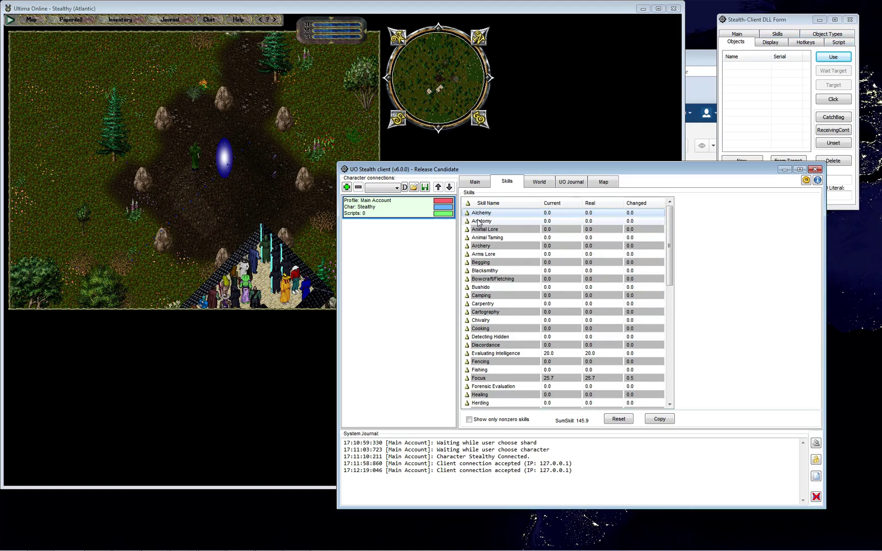
{"action": "left_click", "coordinate": [558, 206]}
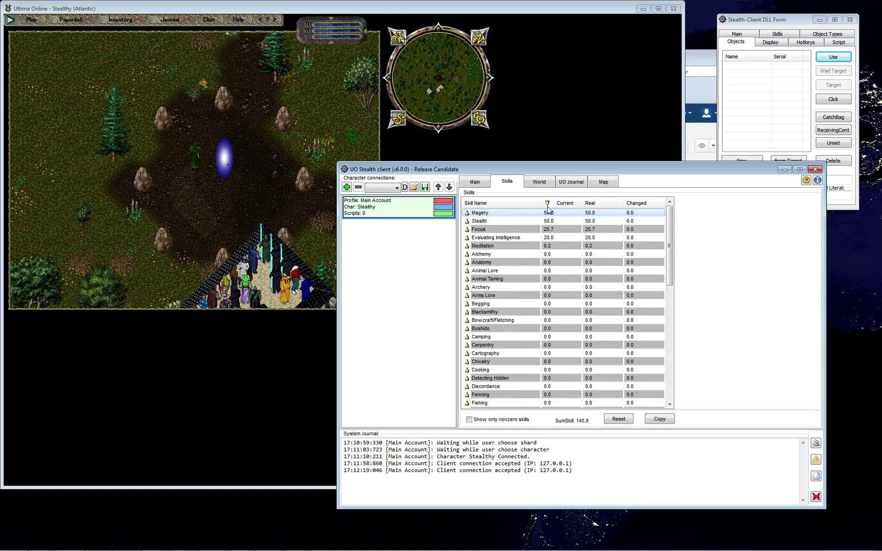
{"action": "left_click", "coordinate": [599, 237]}
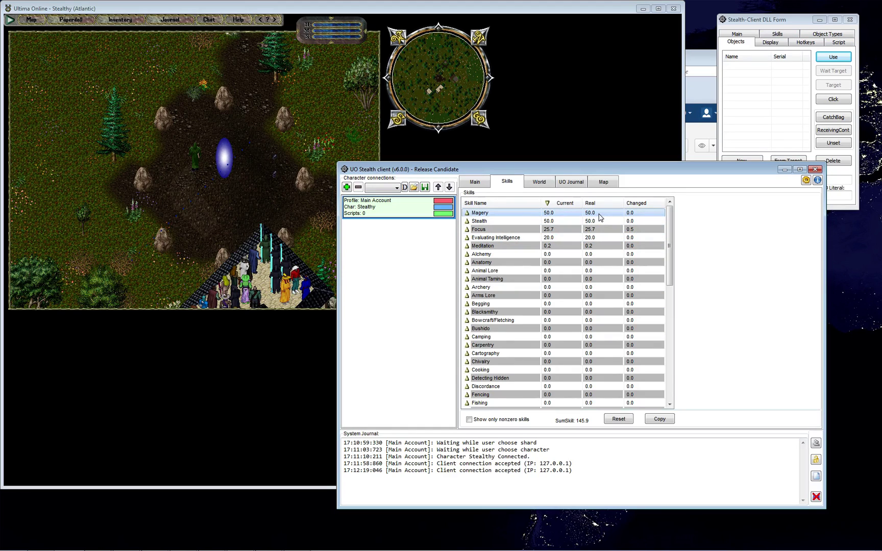
{"action": "left_click", "coordinate": [596, 215]}
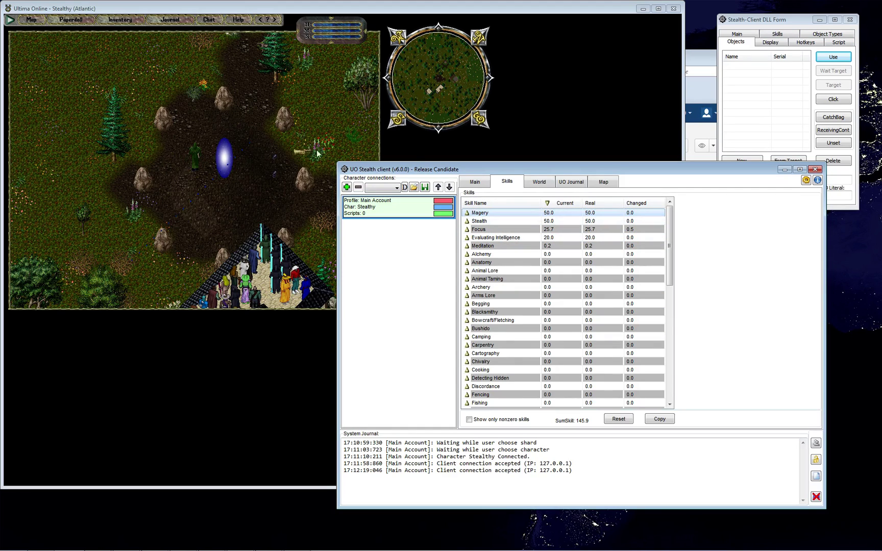
{"action": "left_click", "coordinate": [635, 230]}
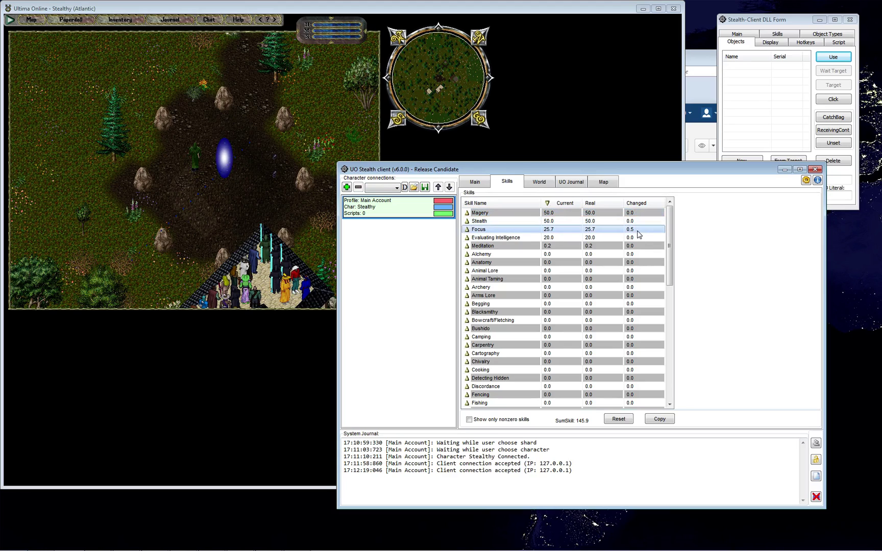
Inspect several nearby World objects, including the Magical Moongate and the Good stuff vendor
{"action": "left_click", "coordinate": [540, 185]}
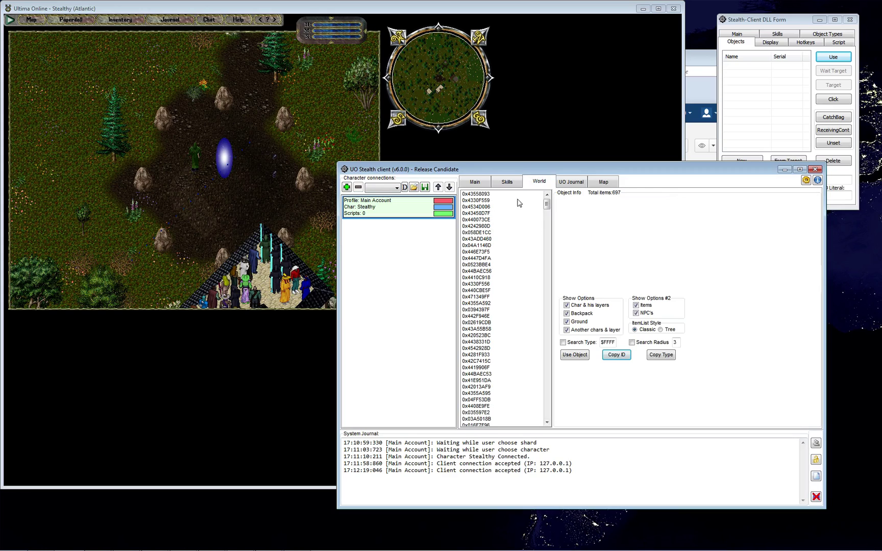
{"action": "left_click", "coordinate": [487, 251]}
{"action": "left_click", "coordinate": [487, 321]}
{"action": "left_click", "coordinate": [487, 235]}
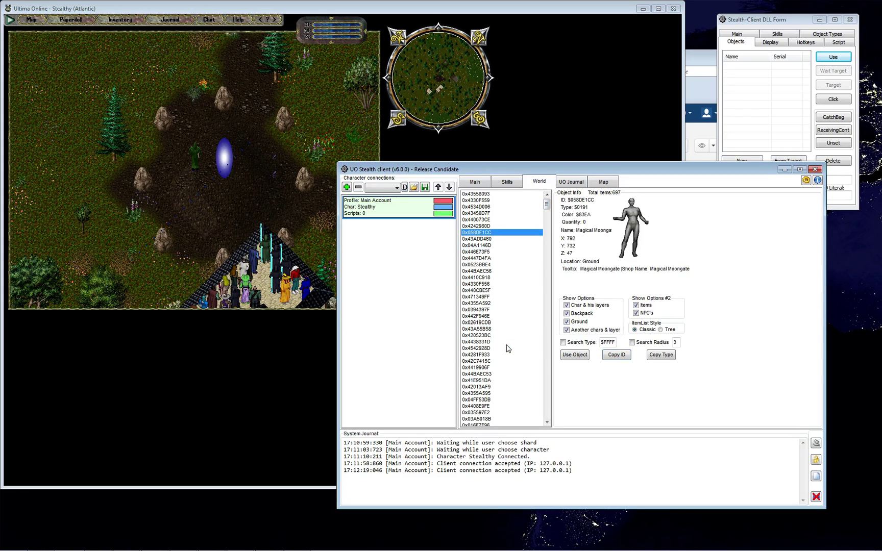
{"action": "left_click", "coordinate": [499, 413]}
{"action": "left_click", "coordinate": [482, 290]}
{"action": "left_click", "coordinate": [482, 226]}
{"action": "left_click", "coordinate": [483, 309]}
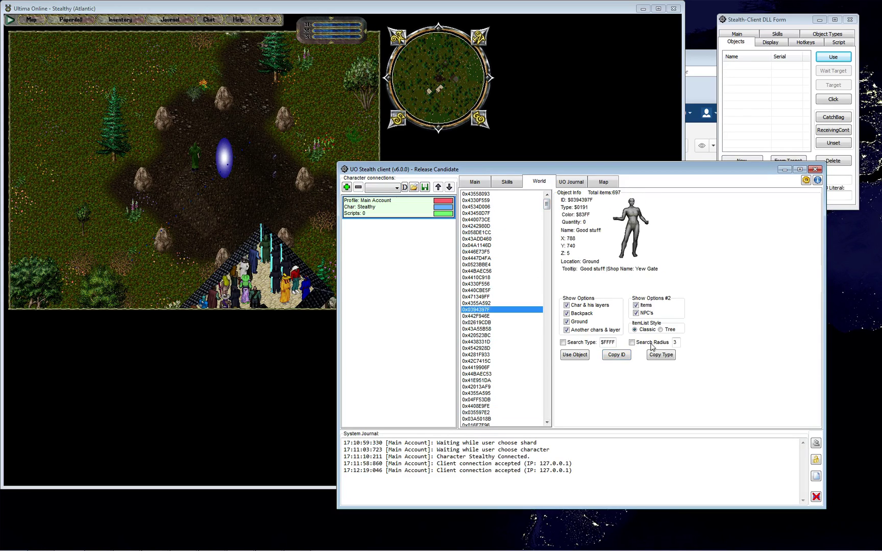
Turn on Search Radius 3, inspect the filtered objects and select tooltip #1028264
{"action": "left_click", "coordinate": [656, 343]}
{"action": "left_click", "coordinate": [505, 267]}
{"action": "left_click", "coordinate": [502, 236]}
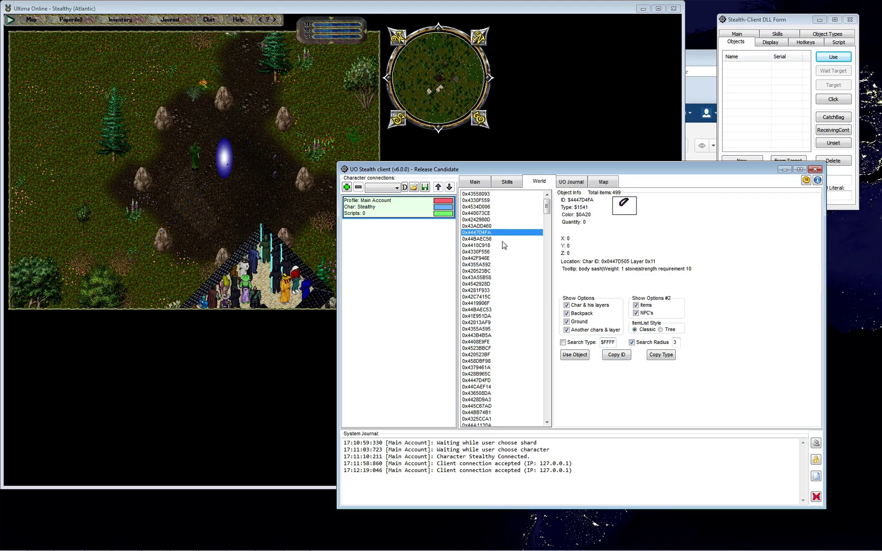
{"action": "left_click", "coordinate": [493, 335]}
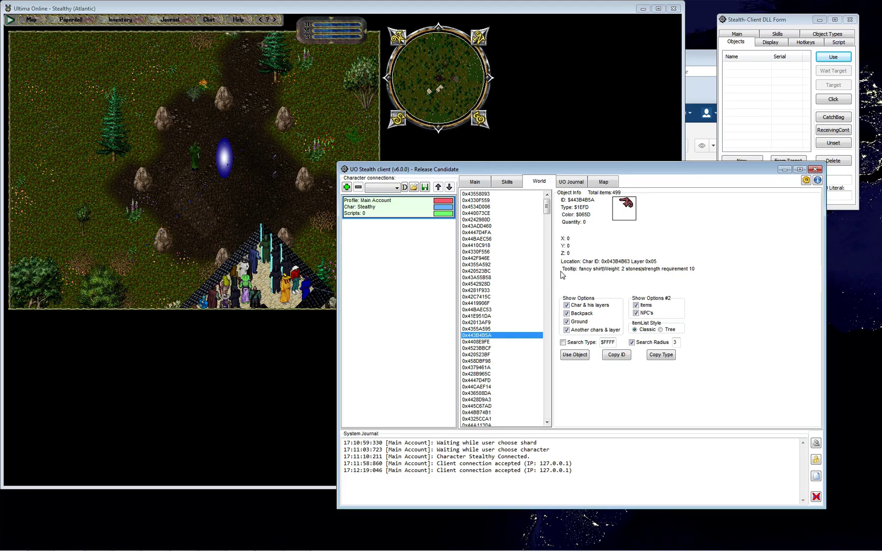
{"action": "left_click", "coordinate": [475, 239]}
{"action": "left_click", "coordinate": [505, 303]}
{"action": "left_click", "coordinate": [509, 361]}
{"action": "left_click", "coordinate": [505, 200]}
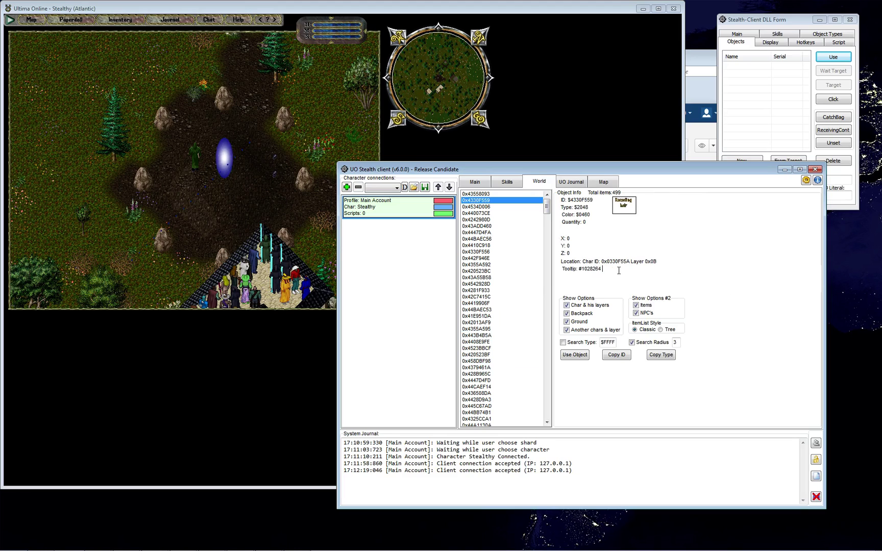
{"action": "left_click_drag", "start_coordinate": [603, 269], "coordinate": [555, 256]}
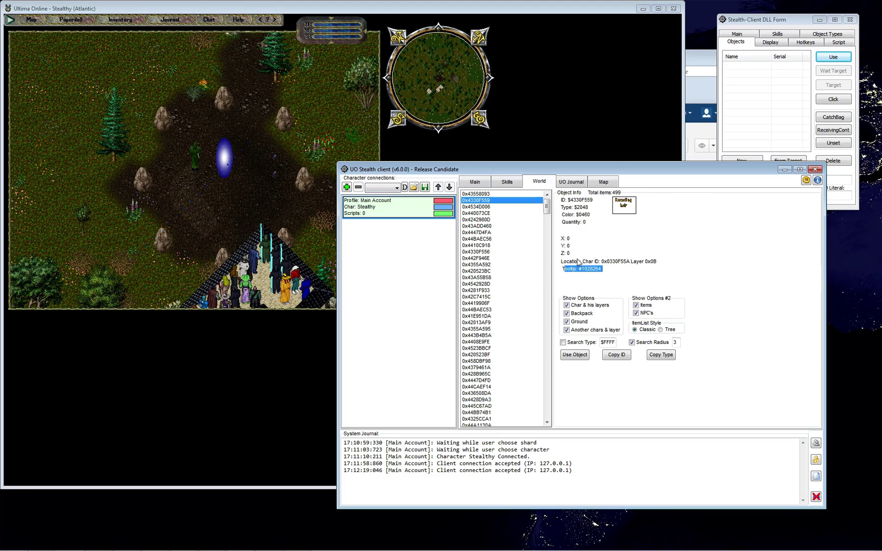
Clear the tooltip selection and scroll through the Stealth client's journal log
{"action": "left_click", "coordinate": [632, 275]}
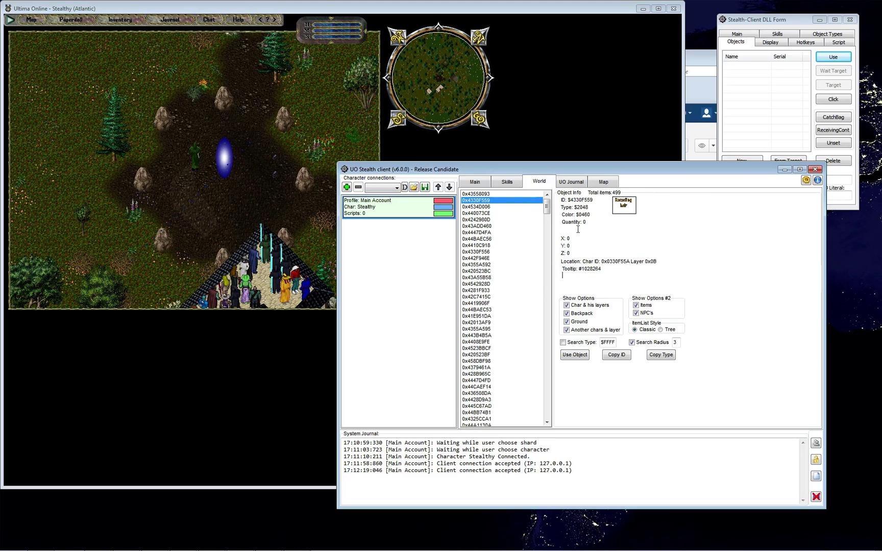
{"action": "left_click", "coordinate": [572, 182]}
{"action": "left_click_drag", "start_coordinate": [796, 381], "coordinate": [792, 227]}
Open the in-game Journal, centre and enlarge it, and scroll back through its entries
{"action": "key", "text": "alt+Tab"}
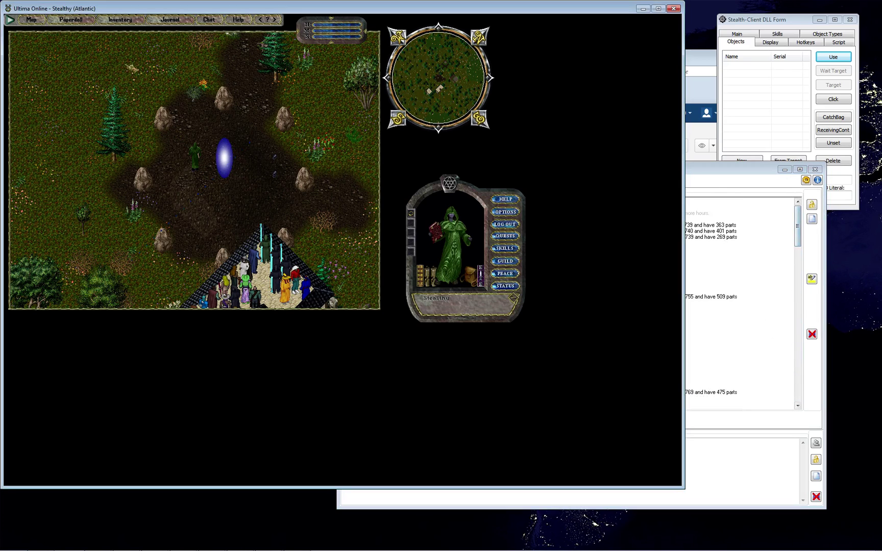
{"action": "left_click", "coordinate": [171, 20]}
{"action": "left_click_drag", "start_coordinate": [95, 98], "coordinate": [258, 137]}
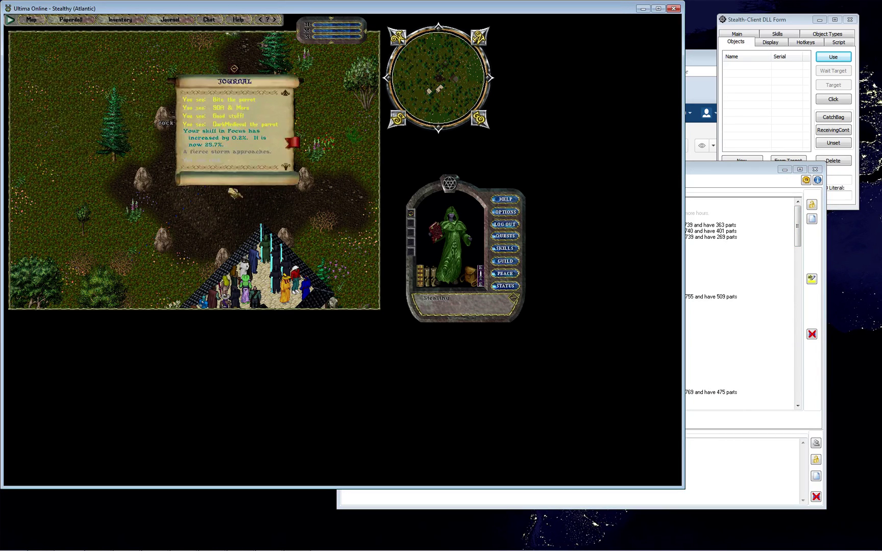
{"action": "left_click_drag", "start_coordinate": [234, 193], "coordinate": [235, 425]}
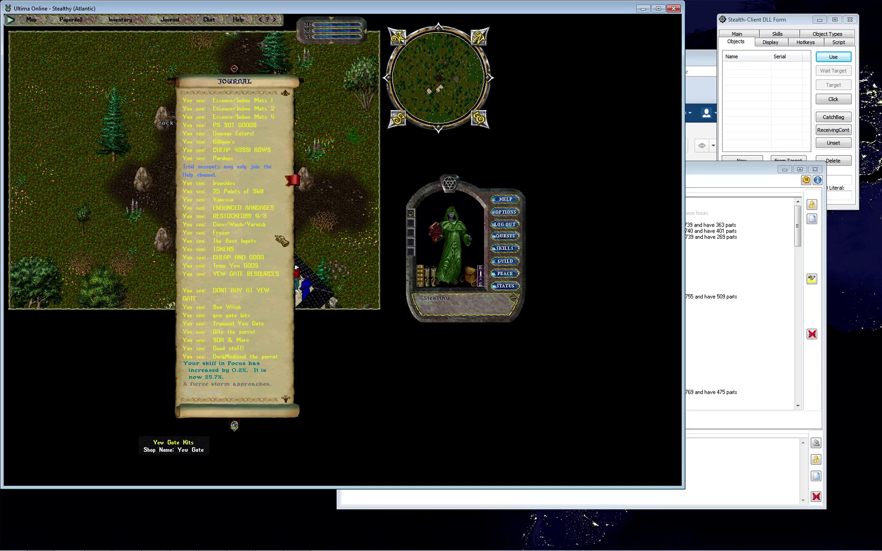
{"action": "left_click_drag", "start_coordinate": [292, 180], "coordinate": [295, 100]}
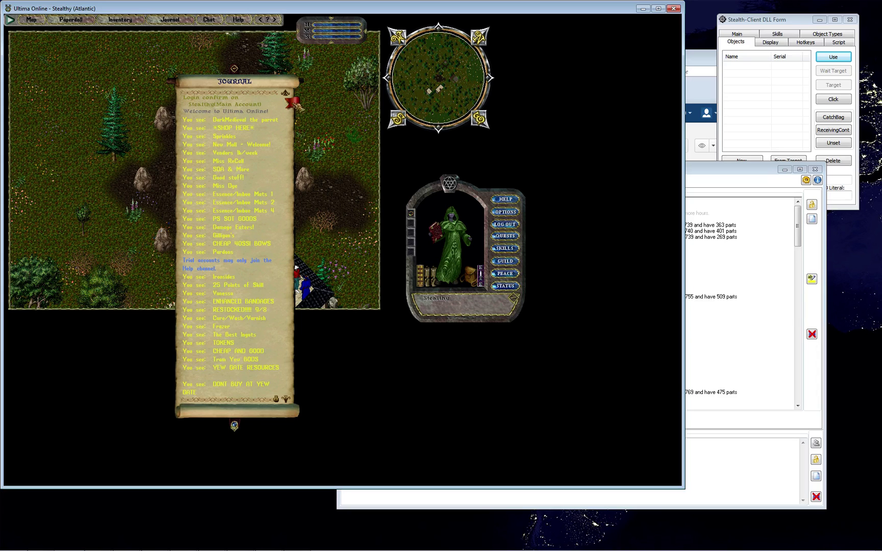
{"action": "mouse_move", "coordinate": [292, 104]}
{"action": "left_mouse_down"}
{"action": "mouse_move", "coordinate": [290, 384]}
{"action": "mouse_move", "coordinate": [282, 204]}
{"action": "left_mouse_up"}
Close the in-game Journal and scroll the Stealth window's UO Journal log
{"action": "right_click", "coordinate": [240, 279]}
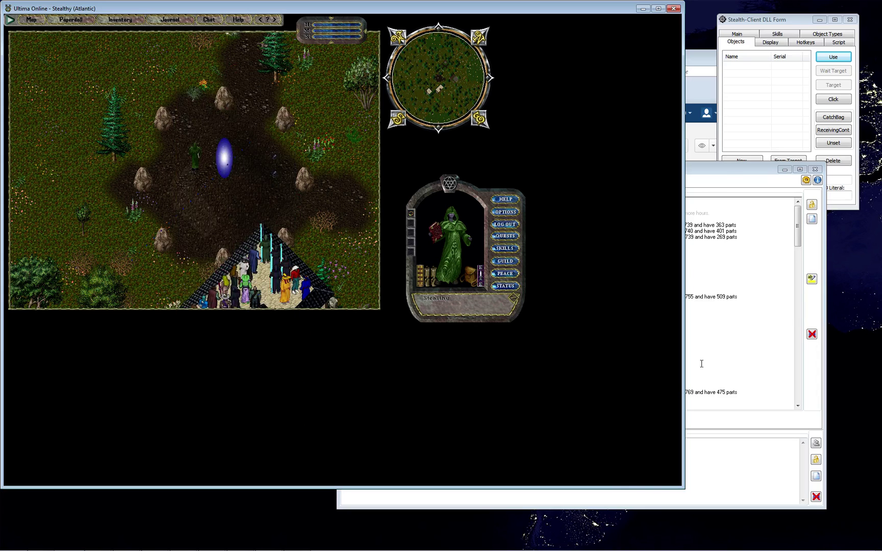
{"action": "left_click", "coordinate": [748, 354]}
{"action": "left_click_drag", "start_coordinate": [797, 380], "coordinate": [783, 200]}
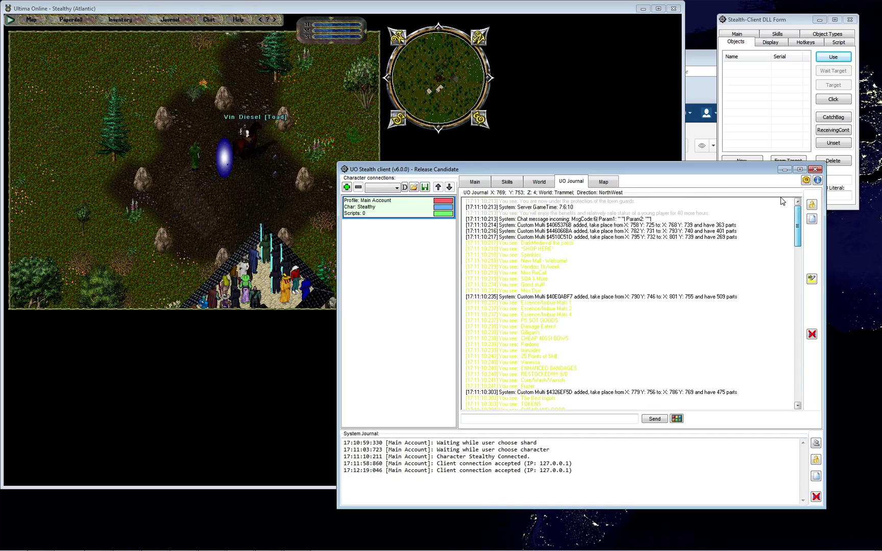
Show the Map page and zoom in at x2, then x5, to see nearby houses
{"action": "left_click", "coordinate": [607, 187]}
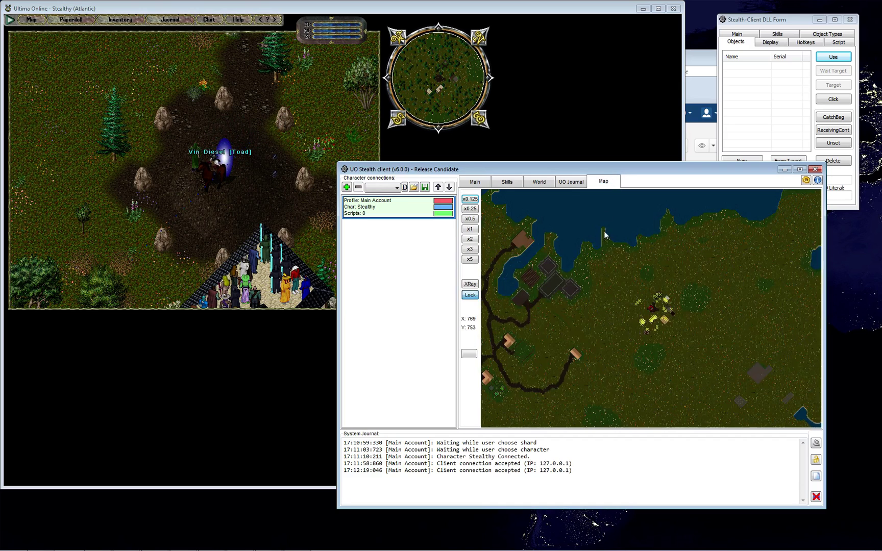
{"action": "left_click", "coordinate": [470, 239]}
{"action": "left_click", "coordinate": [470, 259]}
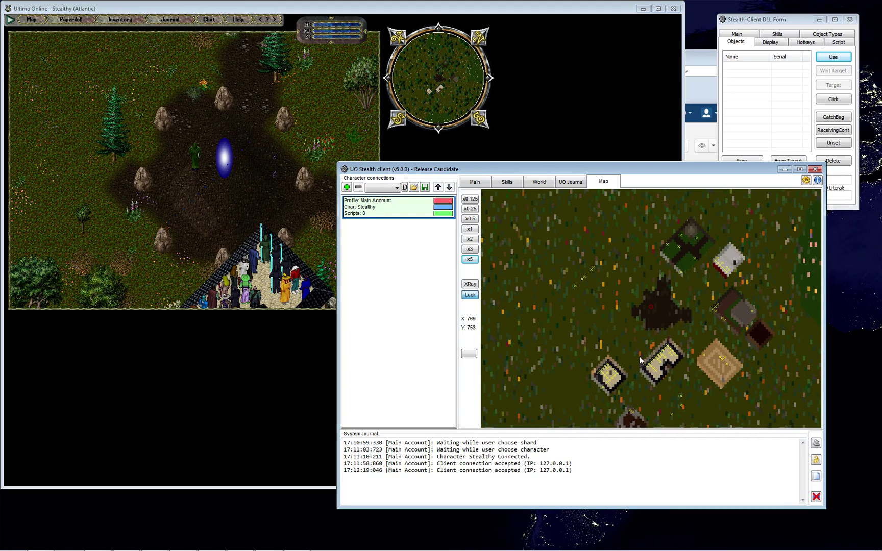
Inspect houses in an enlarged Map gump, close it, then zoom out to x0.25 and pan
{"action": "left_click", "coordinate": [469, 354]}
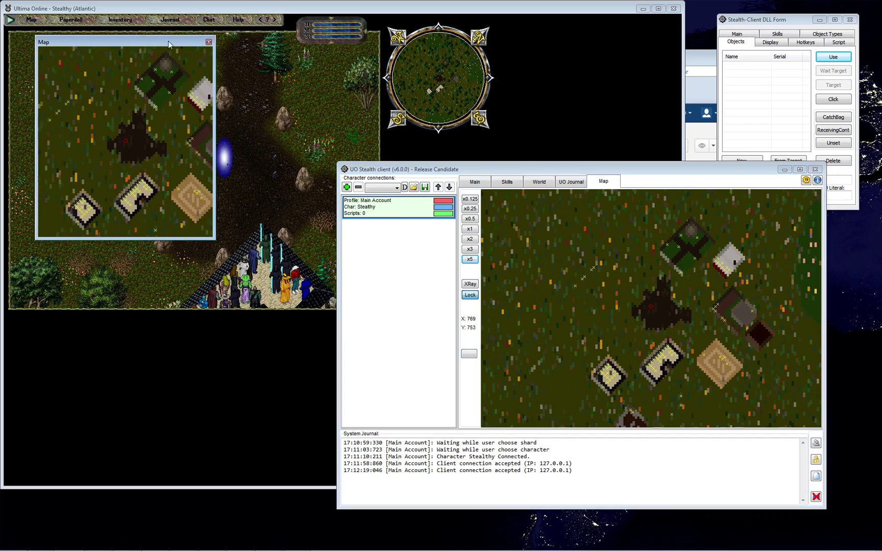
{"action": "left_click_drag", "start_coordinate": [186, 128], "coordinate": [364, 179]}
{"action": "double_click", "coordinate": [363, 179]}
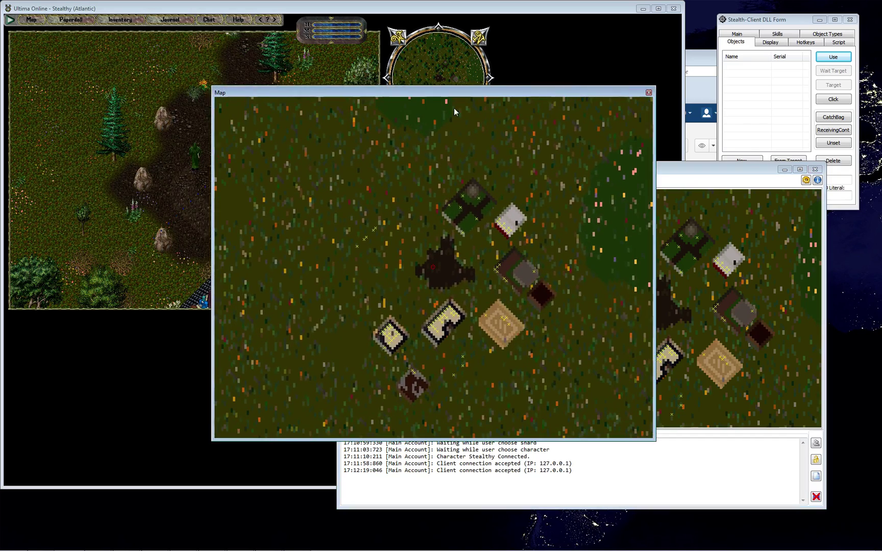
{"action": "left_click_drag", "start_coordinate": [461, 93], "coordinate": [567, 98]}
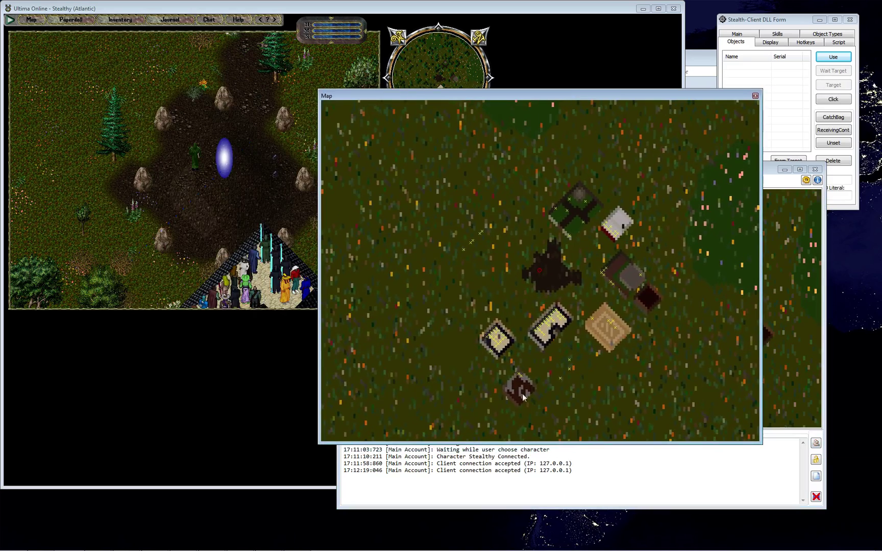
{"action": "left_click", "coordinate": [754, 96]}
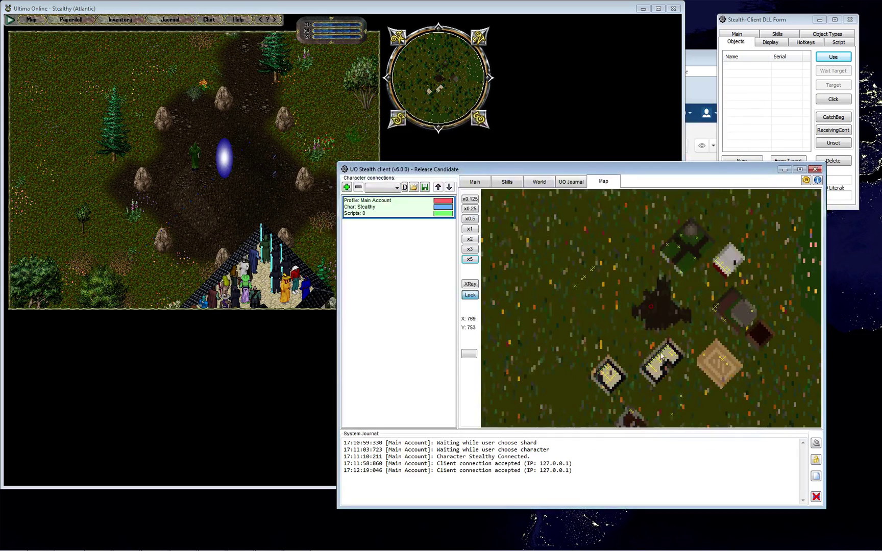
{"action": "left_click", "coordinate": [470, 208]}
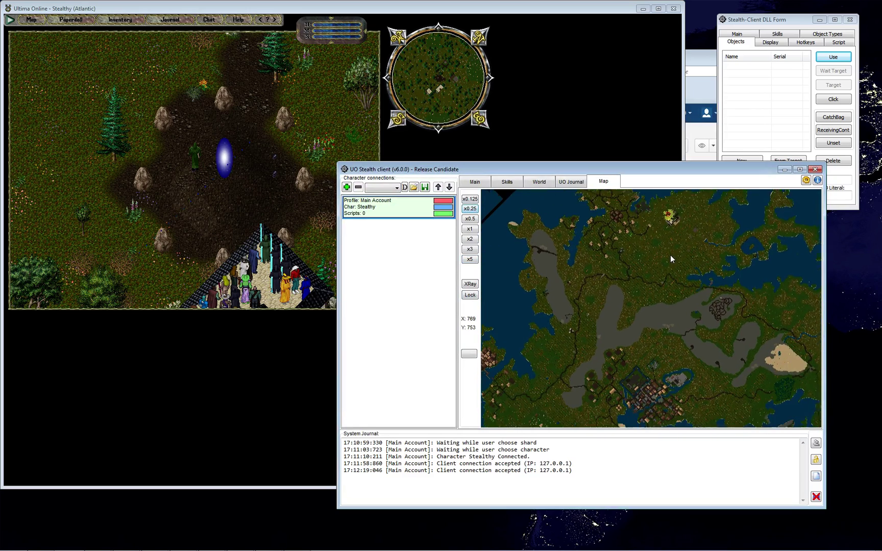
{"action": "mouse_move", "coordinate": [714, 224]}
{"action": "left_mouse_down"}
{"action": "mouse_move", "coordinate": [570, 390]}
{"action": "mouse_move", "coordinate": [726, 316]}
{"action": "mouse_move", "coordinate": [777, 358]}
{"action": "mouse_move", "coordinate": [605, 270]}
{"action": "left_mouse_up"}
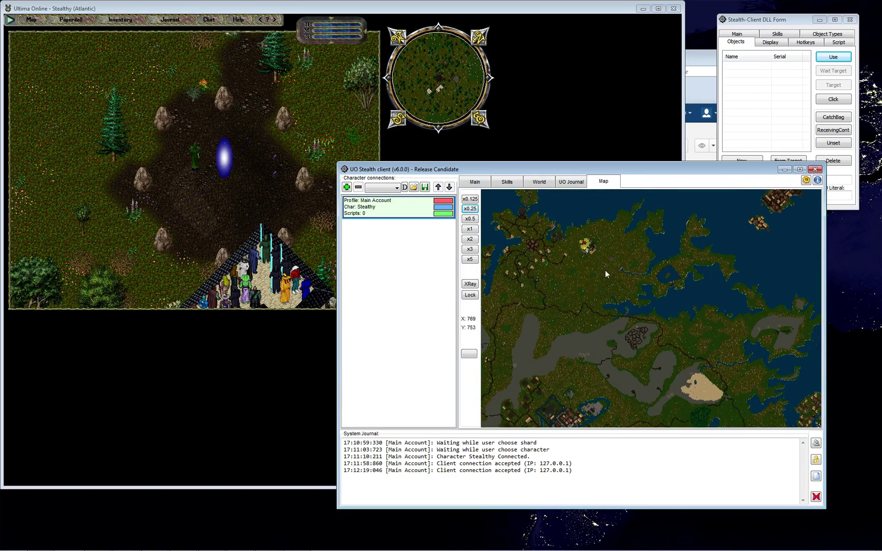
Show the Main page and open a new script template in the editor
{"action": "left_click", "coordinate": [474, 182]}
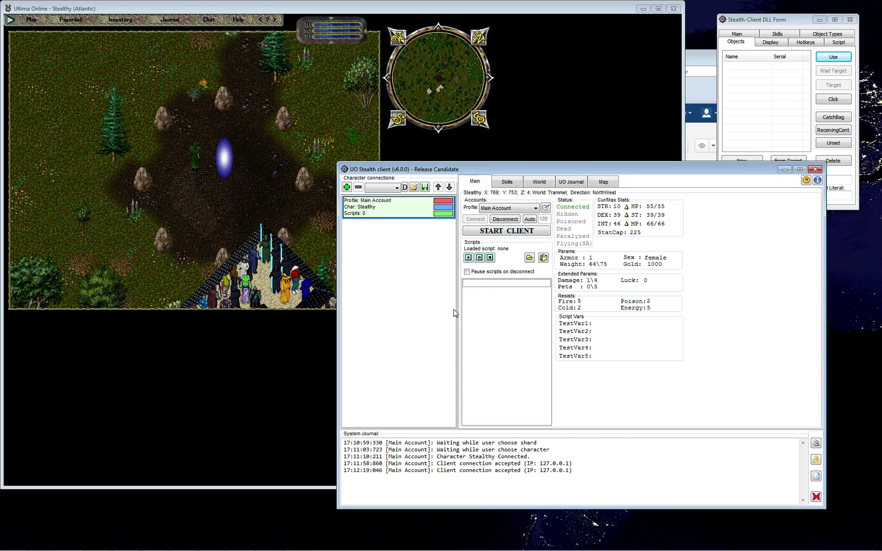
{"action": "left_click_drag", "start_coordinate": [511, 174], "coordinate": [527, 168]}
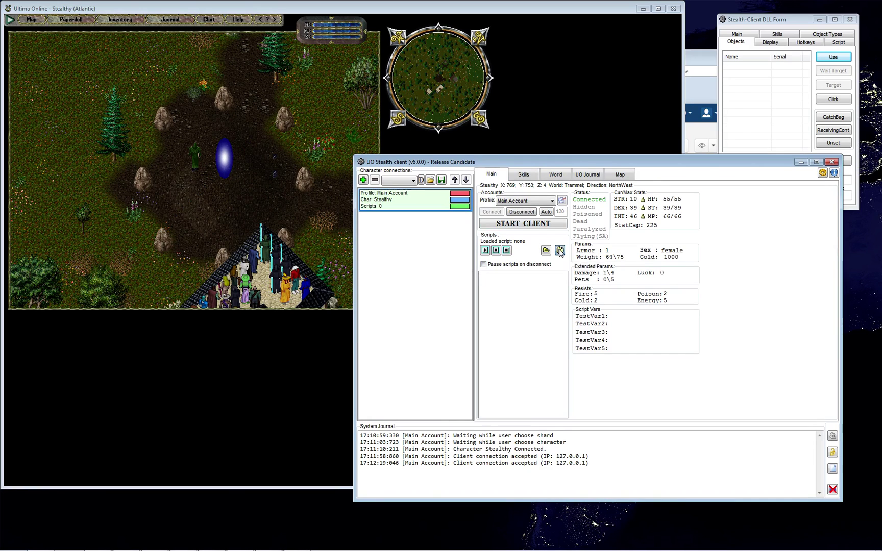
{"action": "left_click", "coordinate": [560, 250]}
{"action": "left_click_drag", "start_coordinate": [389, 123], "coordinate": [704, 157]}
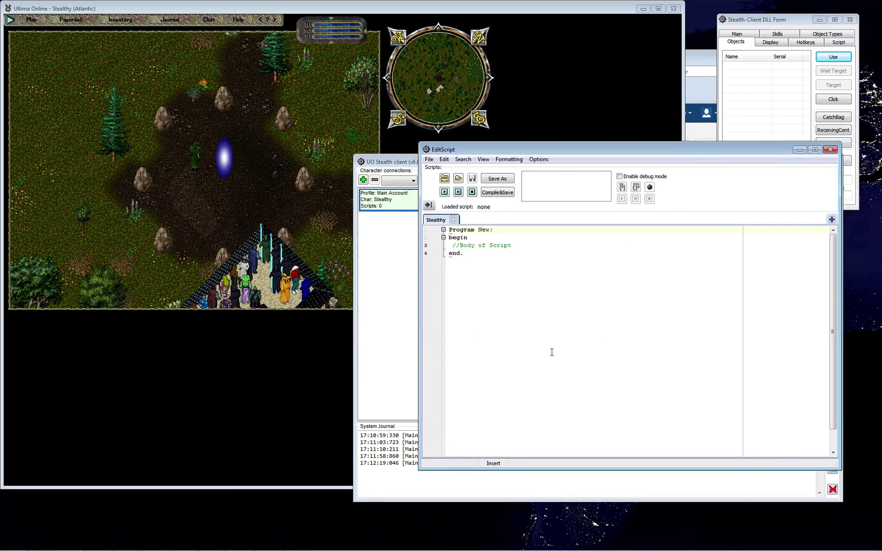
Add a line after begin, start a MoveXY( call, select all, and return to Stealth
{"action": "left_click", "coordinate": [472, 238]}
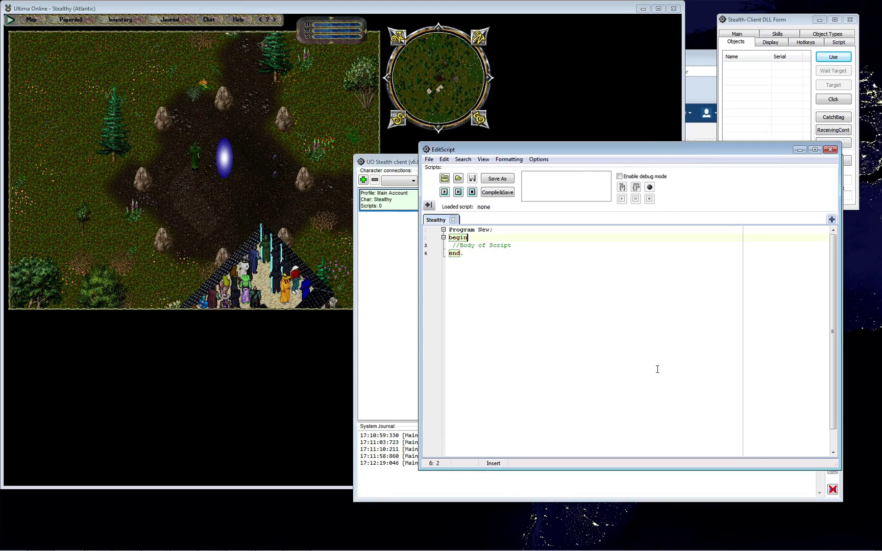
{"action": "key", "text": "Return"}
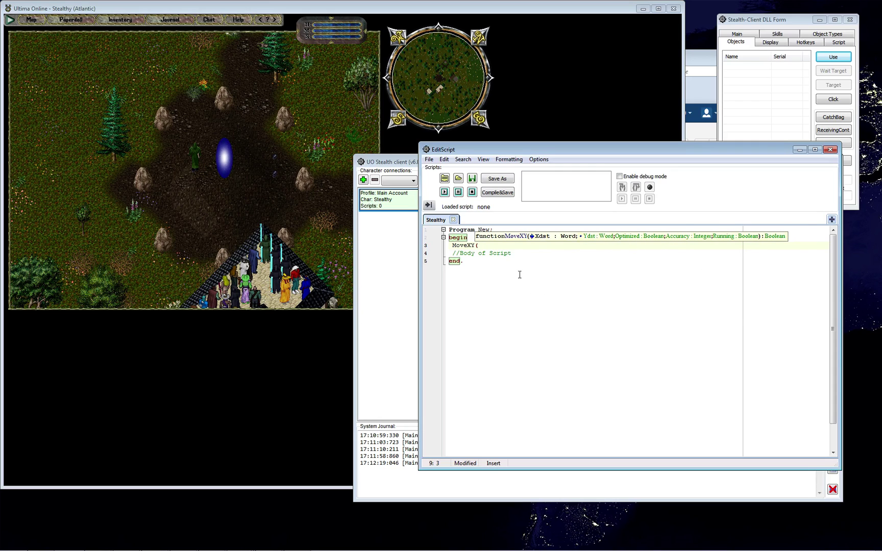
{"action": "left_click", "coordinate": [499, 245]}
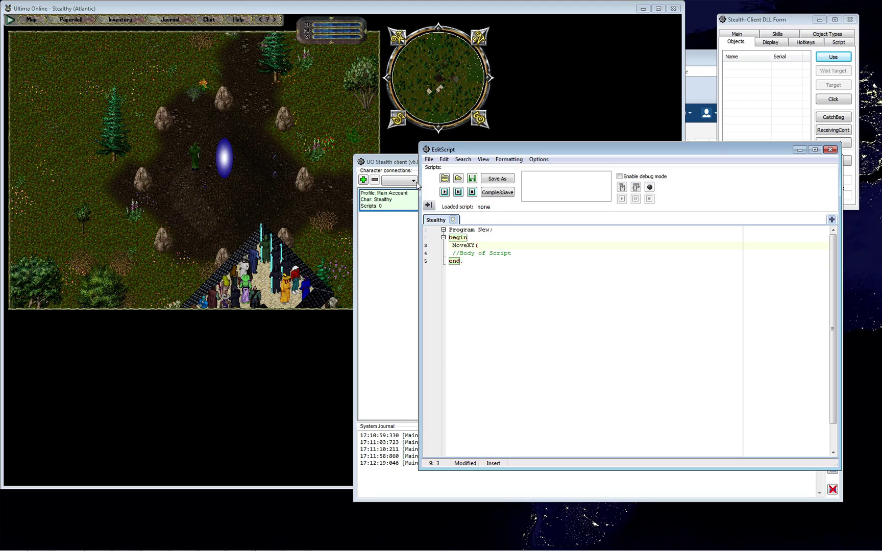
{"action": "key", "text": "ctrl+a"}
{"action": "key", "text": "alt+Tab"}
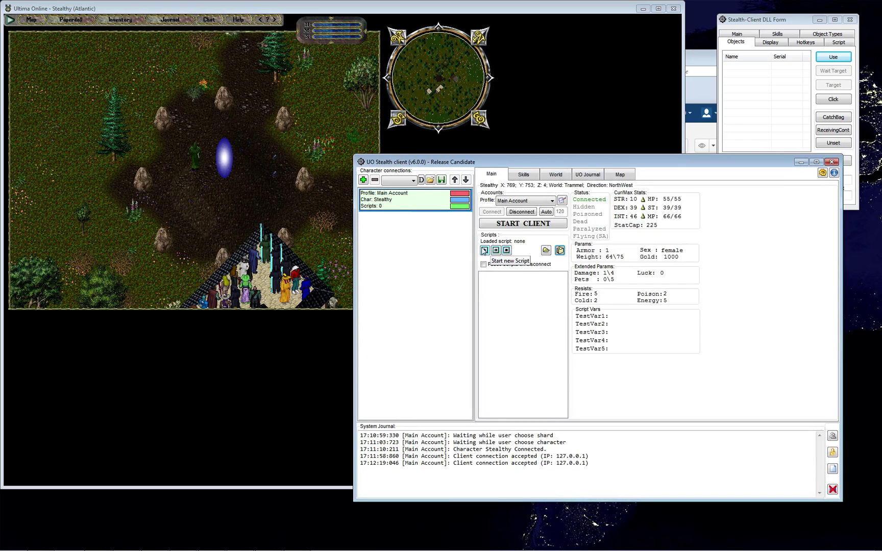
Start loading a script from file, answering No to discard the unsaved edits
{"action": "left_click_drag", "start_coordinate": [483, 162], "coordinate": [503, 188]}
{"action": "left_click", "coordinate": [567, 277]}
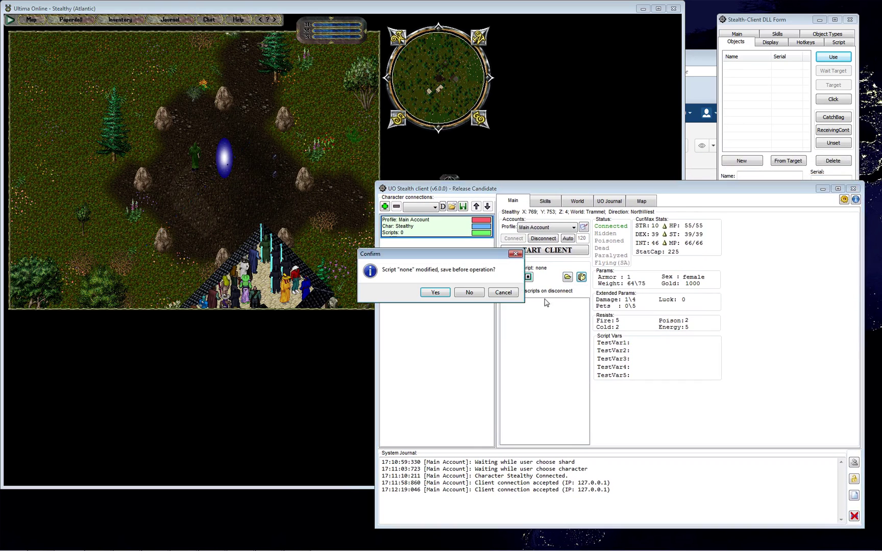
{"action": "left_click", "coordinate": [469, 293]}
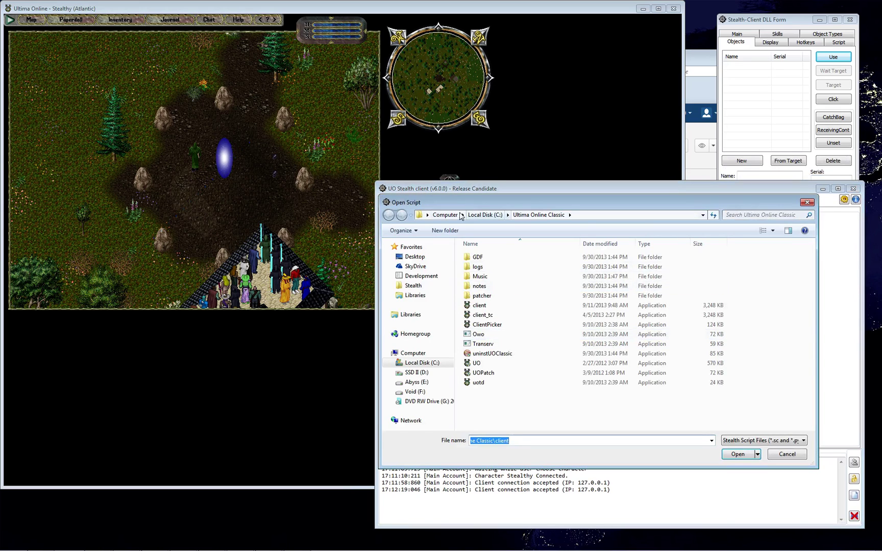
Browse to Development\IdocPlus\IdocPlus\bin\Debug and load IdocPlus as the script
{"action": "left_click", "coordinate": [421, 276]}
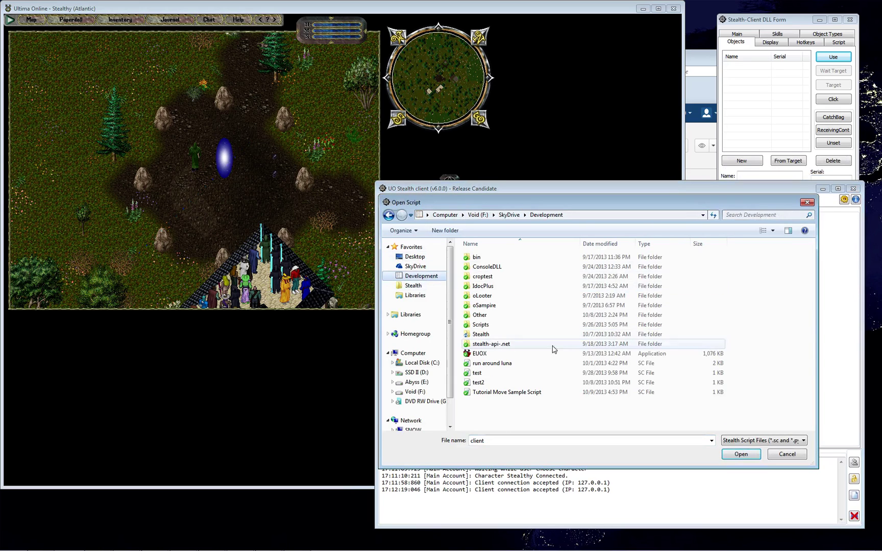
{"action": "double_click", "coordinate": [497, 286]}
{"action": "double_click", "coordinate": [484, 259]}
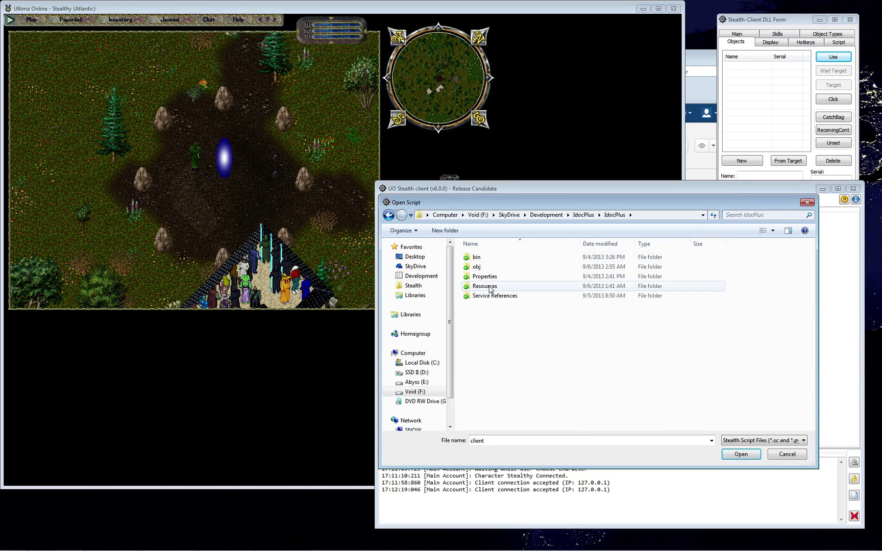
{"action": "double_click", "coordinate": [485, 258]}
{"action": "double_click", "coordinate": [490, 258]}
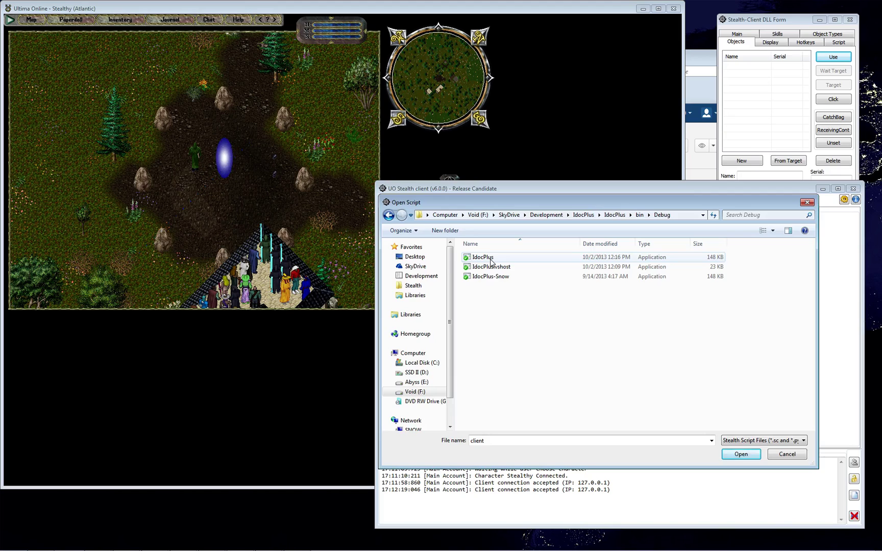
{"action": "double_click", "coordinate": [489, 258]}
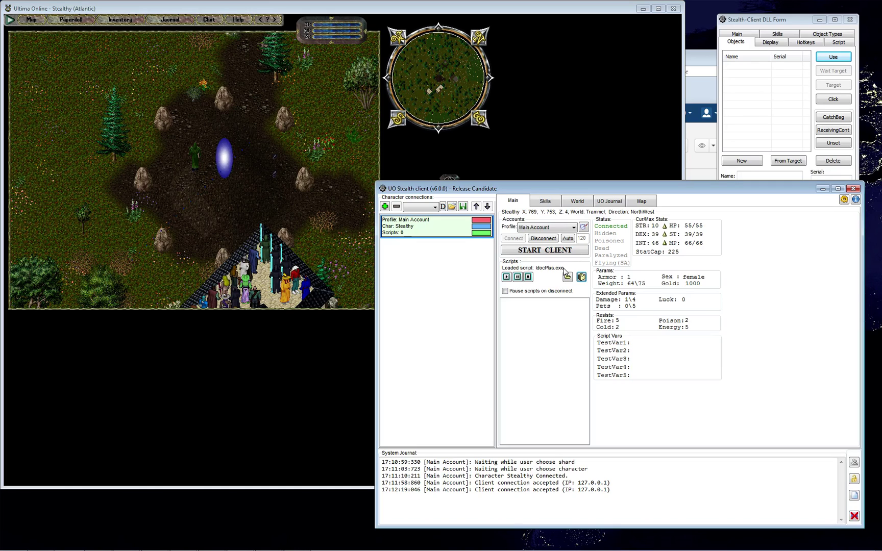
Start the IdocPlus script, move its window aside, and watch the house scan in the game
{"action": "left_click", "coordinate": [506, 276]}
{"action": "left_click_drag", "start_coordinate": [306, 76], "coordinate": [625, 70]}
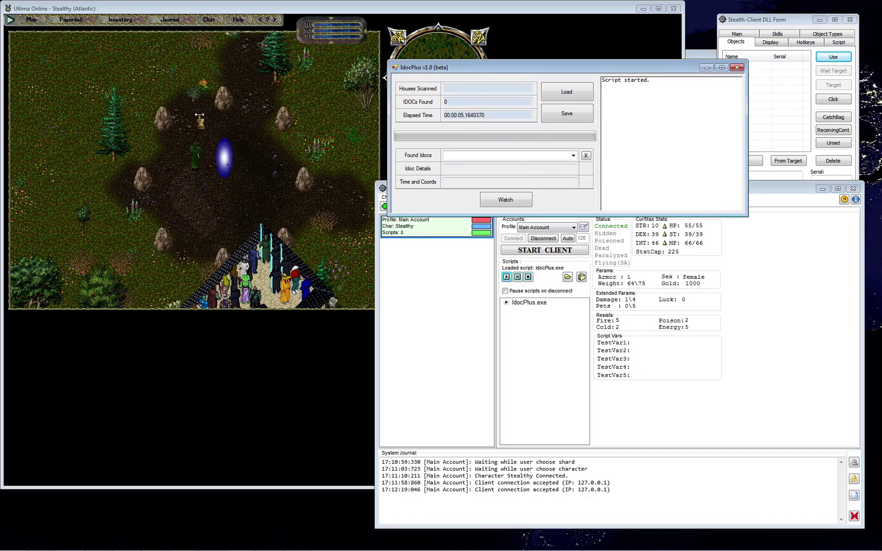
{"action": "left_click", "coordinate": [199, 115]}
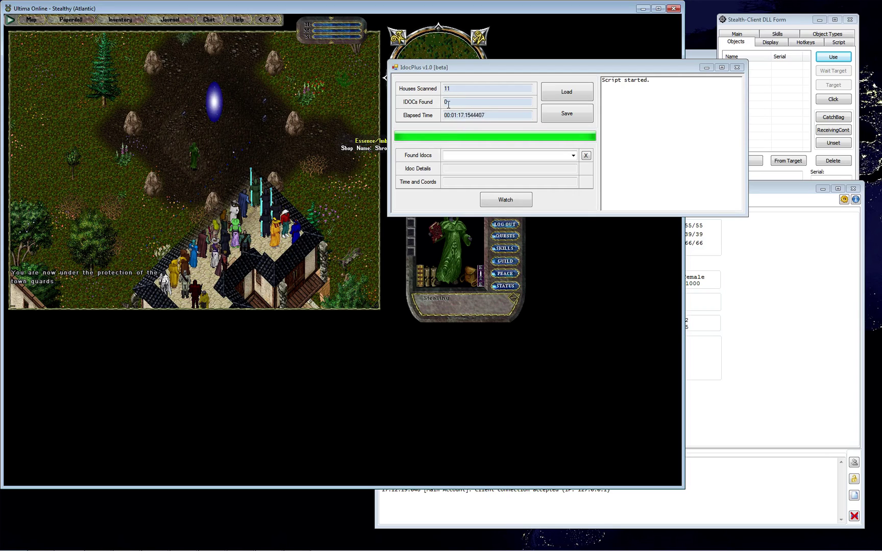
Close the IdocPlus scanner window and reposition the Stealth window in front of the game
{"action": "left_click", "coordinate": [737, 68]}
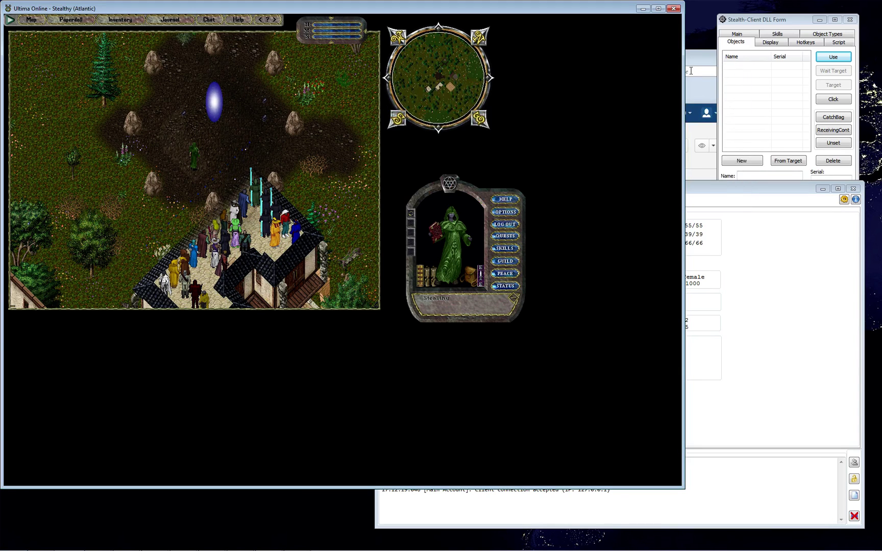
{"action": "left_click", "coordinate": [738, 244]}
{"action": "left_click_drag", "start_coordinate": [601, 189], "coordinate": [560, 138]}
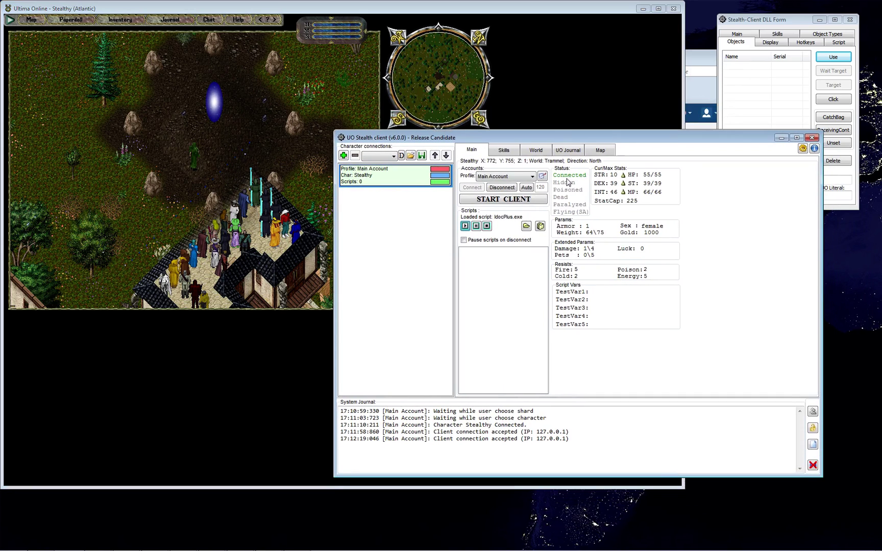
{"action": "left_click", "coordinate": [327, 183]}
{"action": "left_click_drag", "start_coordinate": [475, 141], "coordinate": [480, 153]}
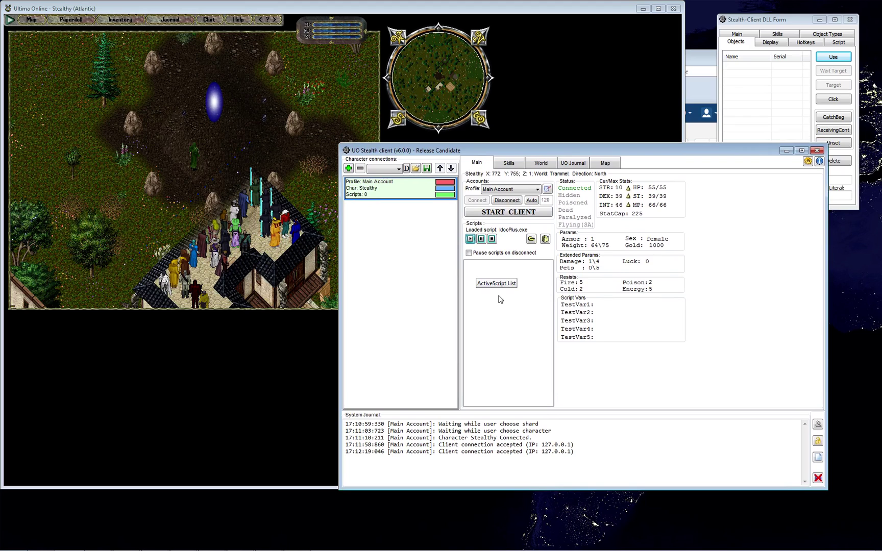